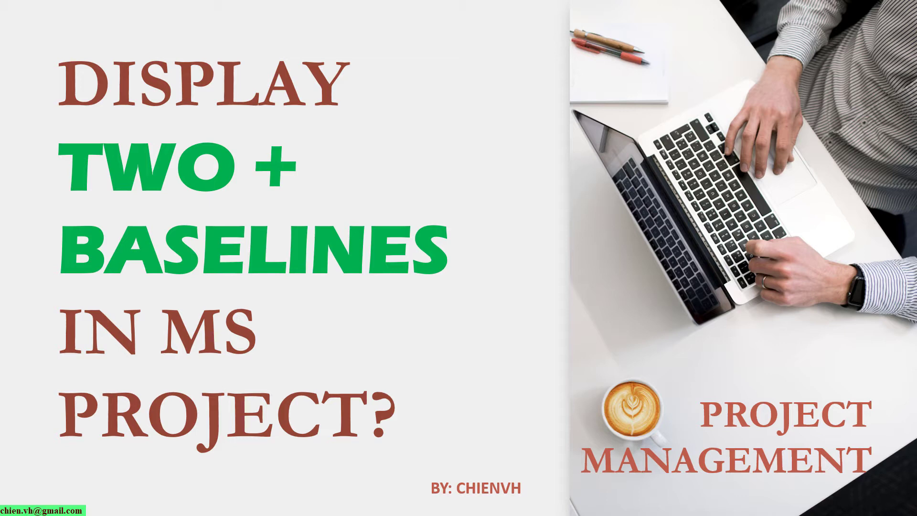
Leave the slide show, switch to Project2.mpp in Microsoft Project and set the default Baseline for the entire project.
key("Escape")
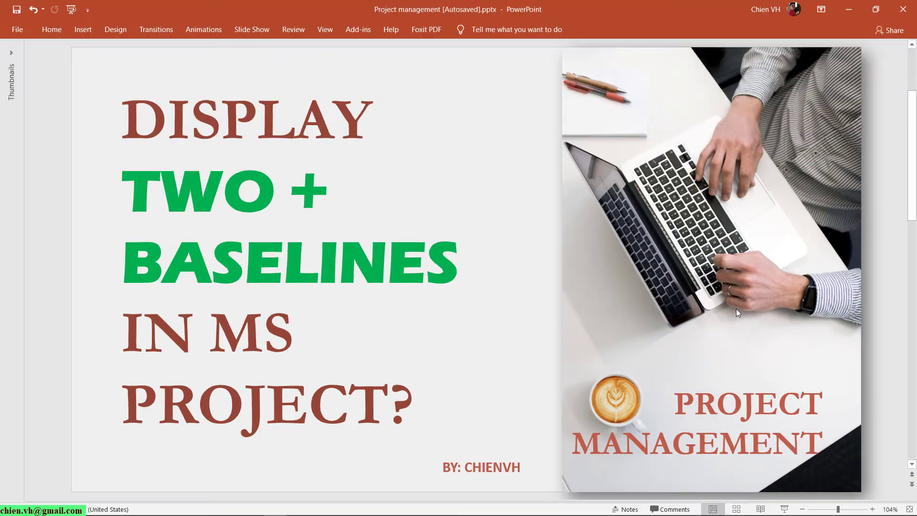
left_click(848, 10)
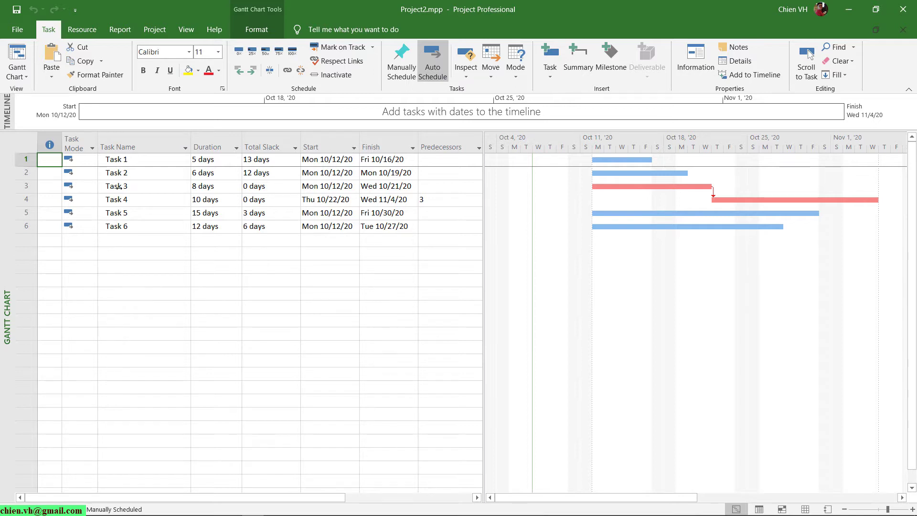
left_click(158, 30)
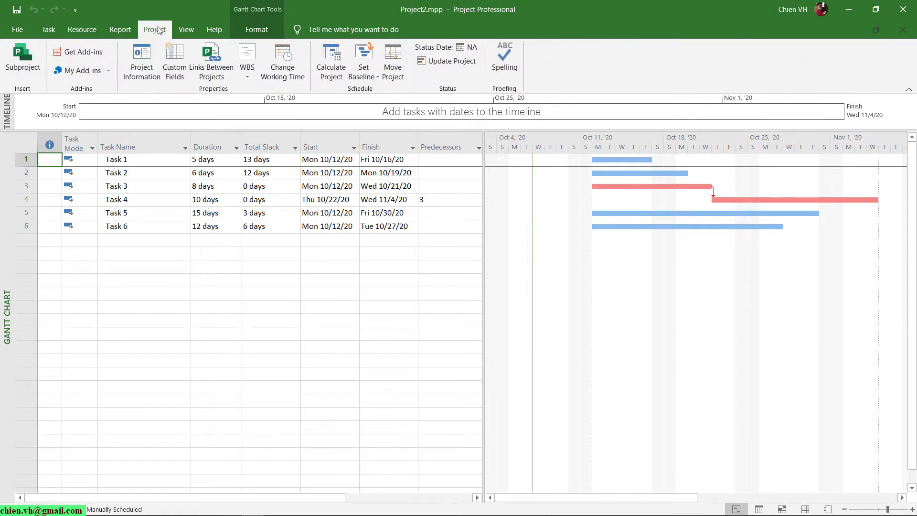
left_click(380, 80)
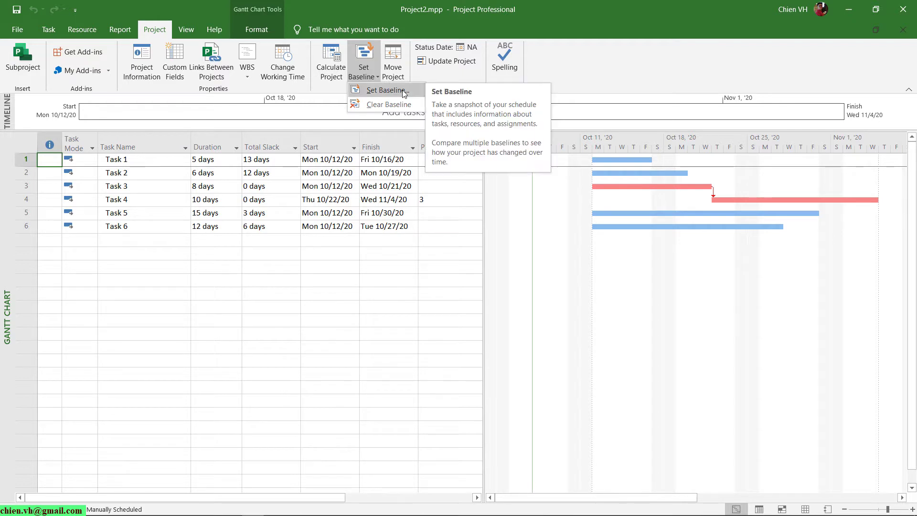
left_click(387, 90)
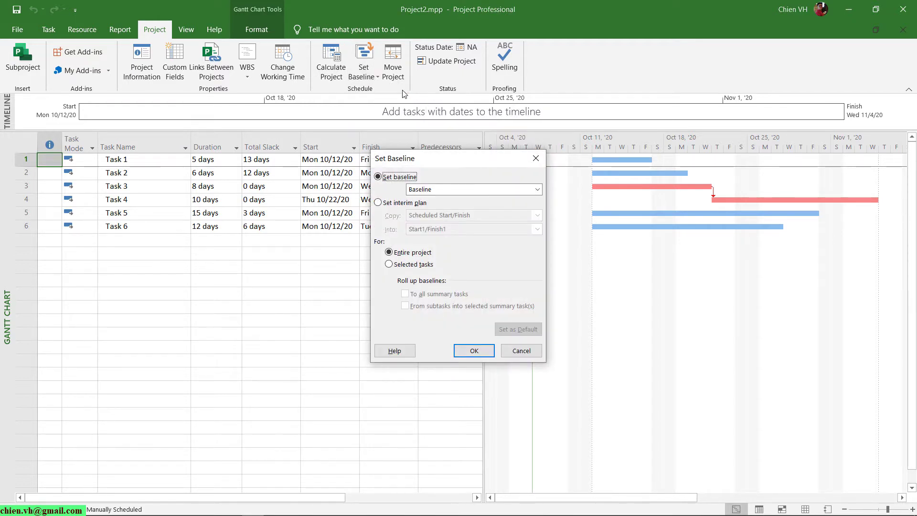
scroll(427, 125, "down", 1)
left_click(528, 190)
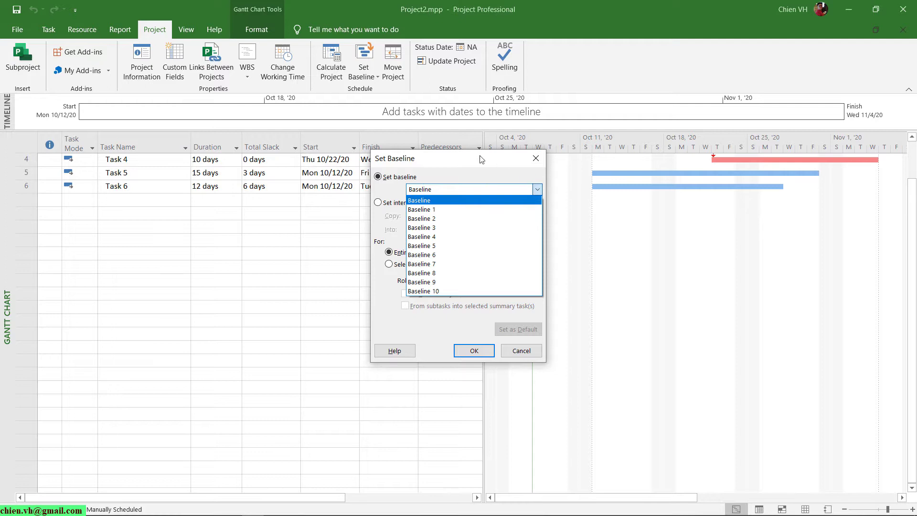
left_click(459, 170)
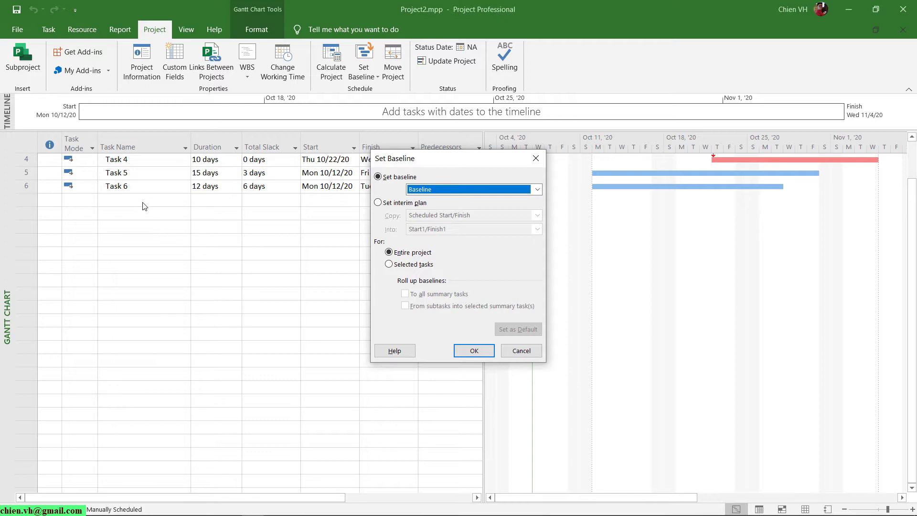
left_click(481, 353)
scroll(320, 345, "up", 1)
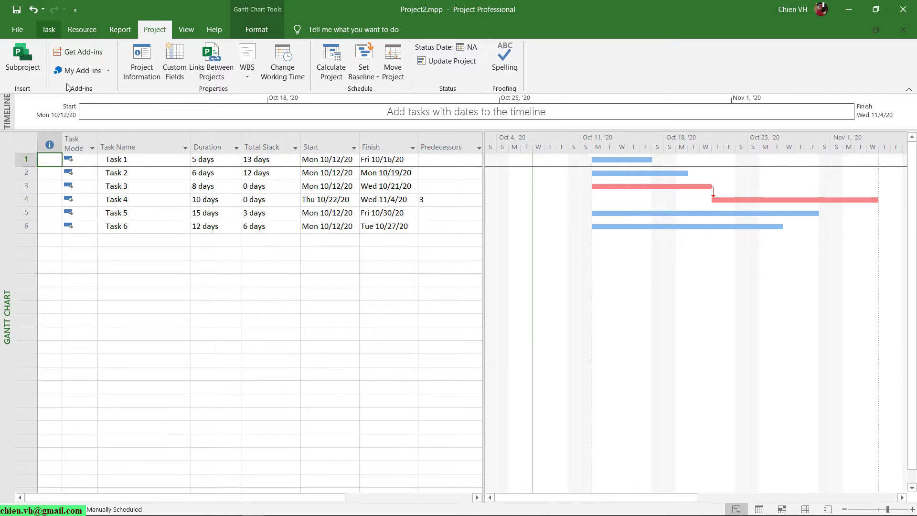
Compare the task bars with their baseline bars in the Tracking Gantt view, and return to the Gantt Chart view.
left_click(56, 31)
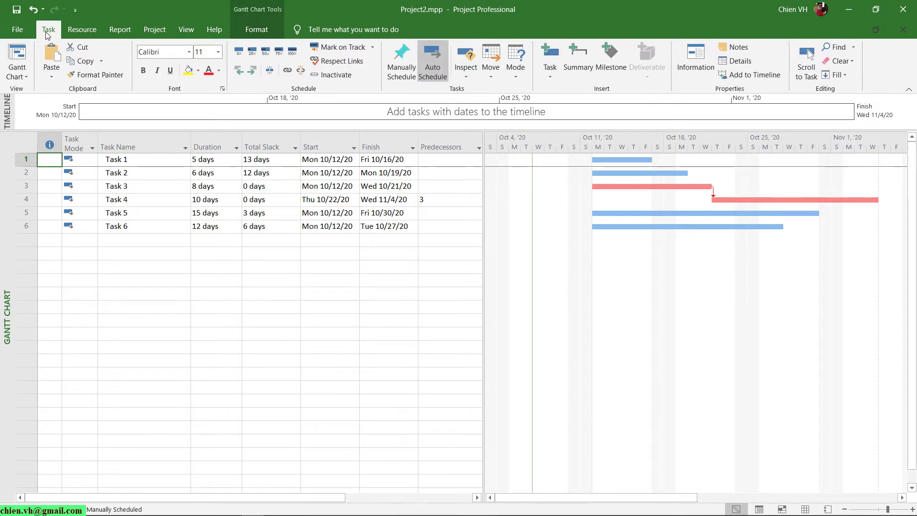
left_click(27, 78)
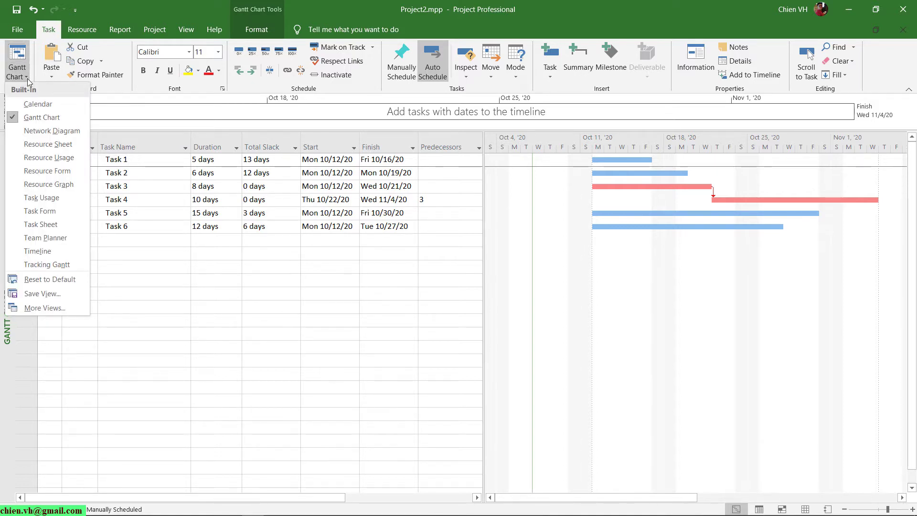
left_click(55, 265)
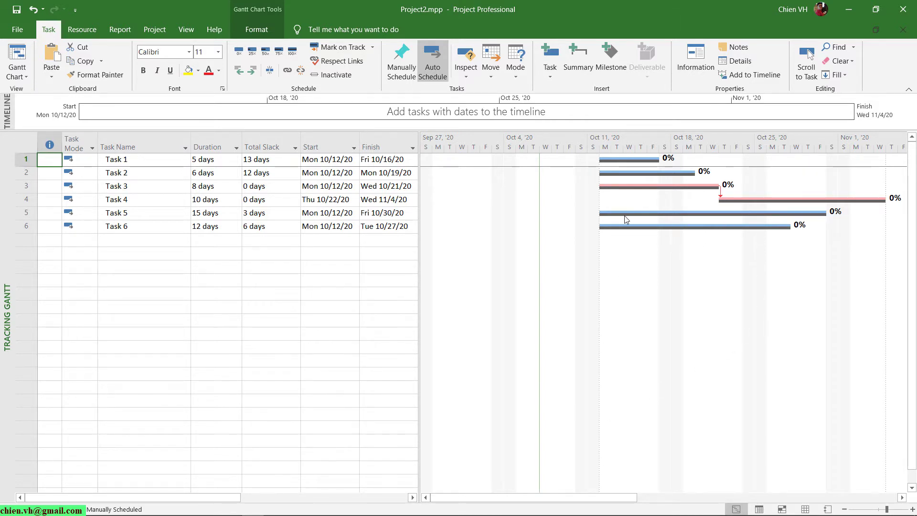
mouse_move(625, 219)
mouse_move(653, 192)
mouse_move(623, 165)
left_click(24, 79)
left_click(41, 118)
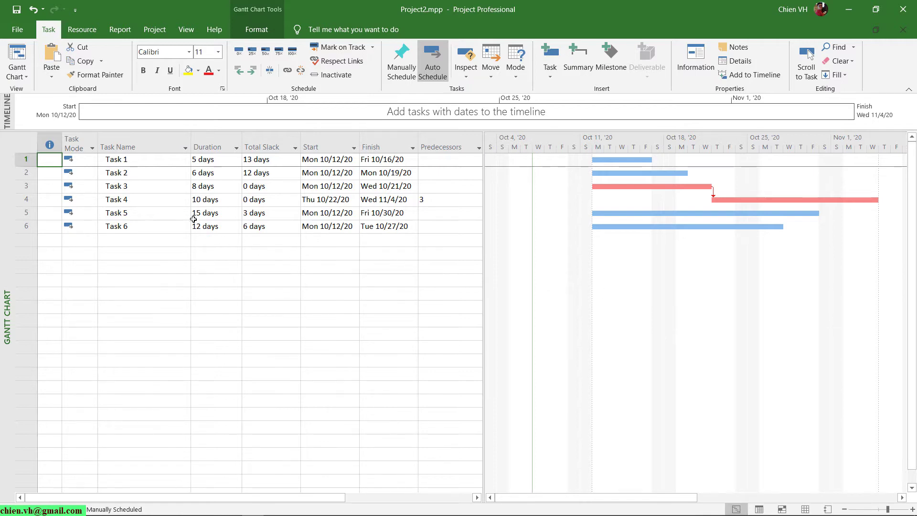
Set the duration of Task 3 to 10 days.
left_click(213, 187)
type("10")
key("Return")
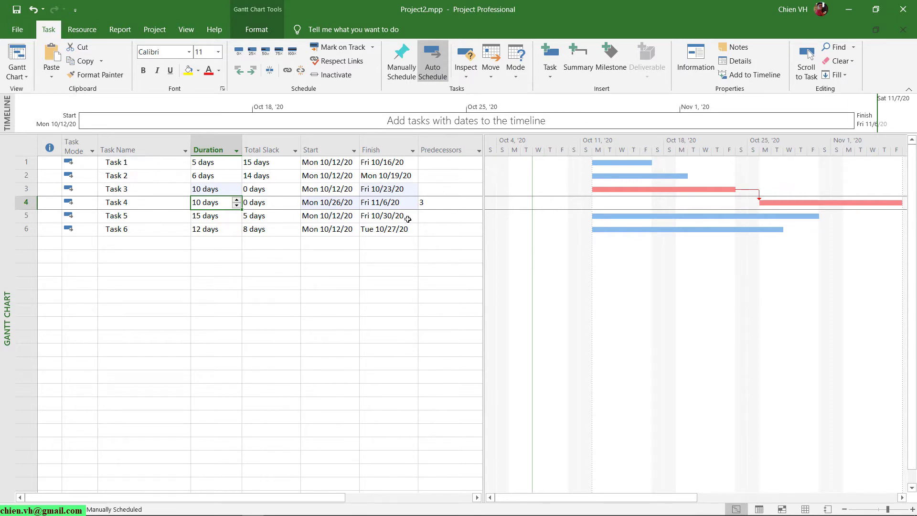
left_click(144, 327)
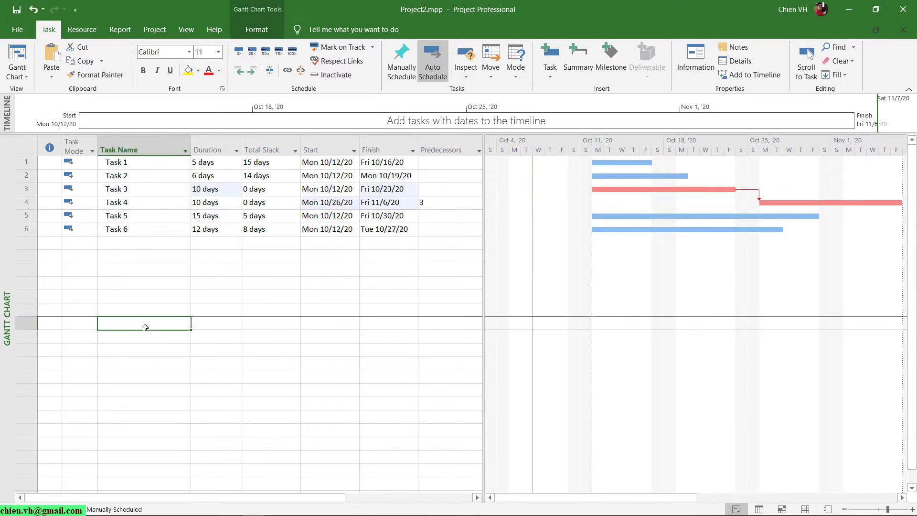
scroll(146, 334, "down", 1)
scroll(146, 334, "up", 1)
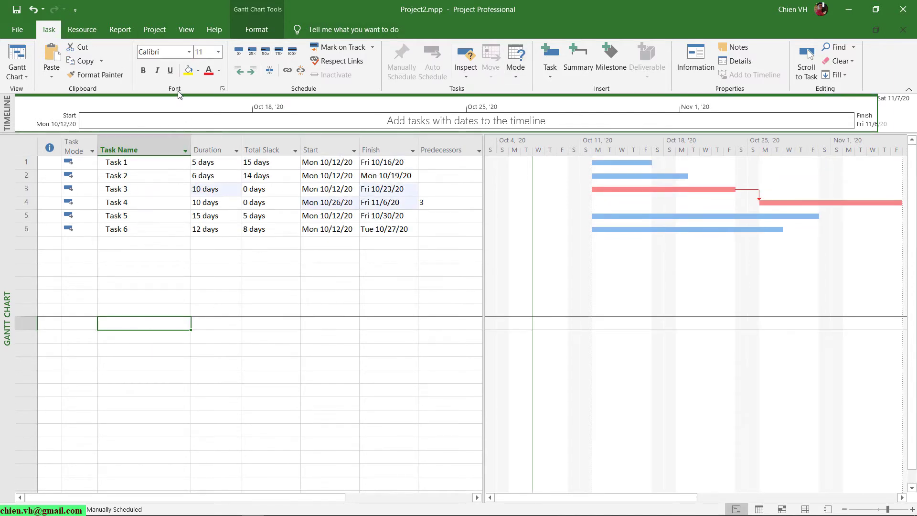
Show the project summary task in the Gantt Chart and fit the Start column's width to its contents.
left_click(158, 32)
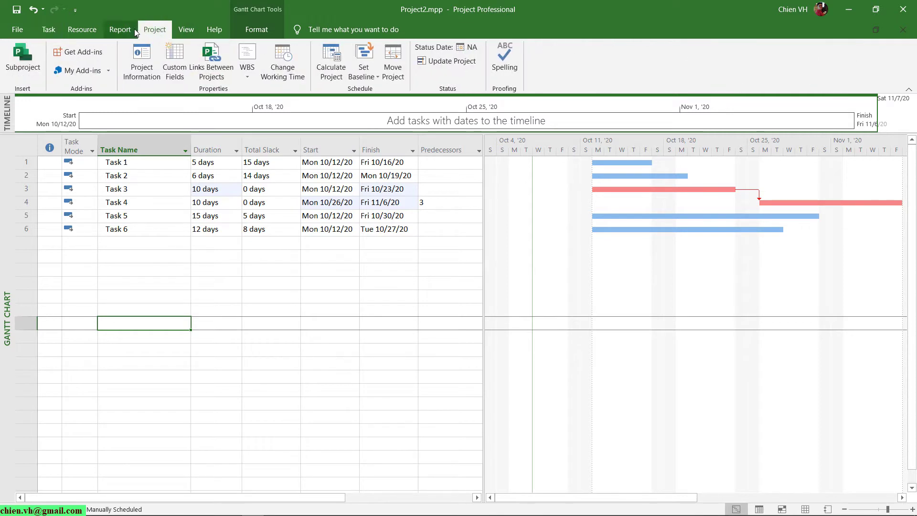
left_click(120, 30)
left_click(83, 30)
left_click(48, 30)
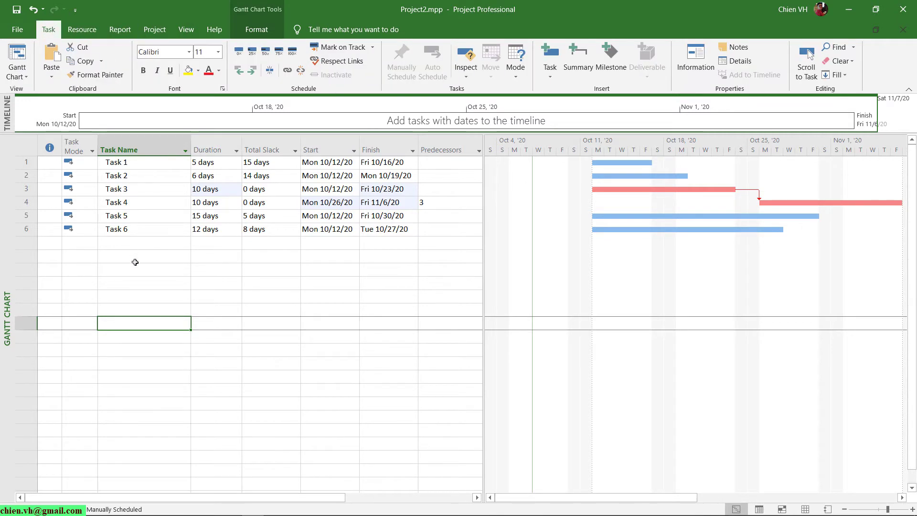
left_click(256, 29)
left_click(774, 61)
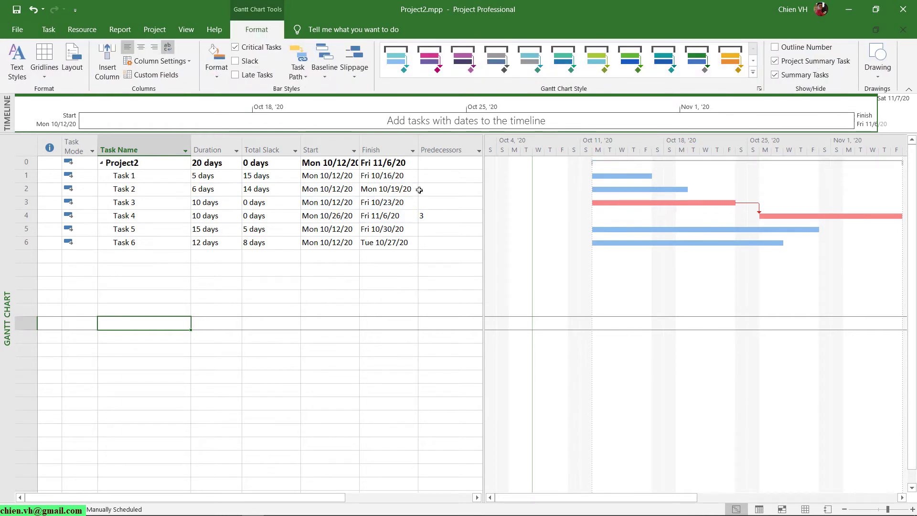
double_click(359, 140)
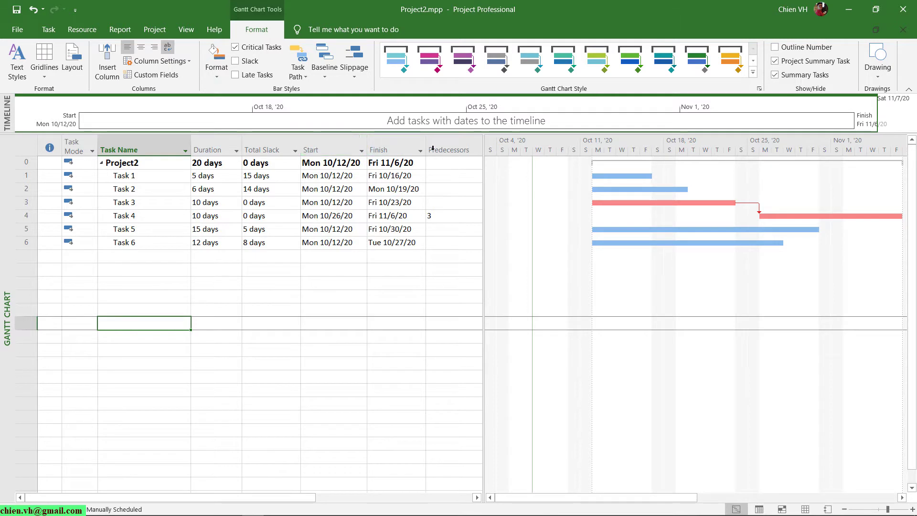
left_click(137, 163)
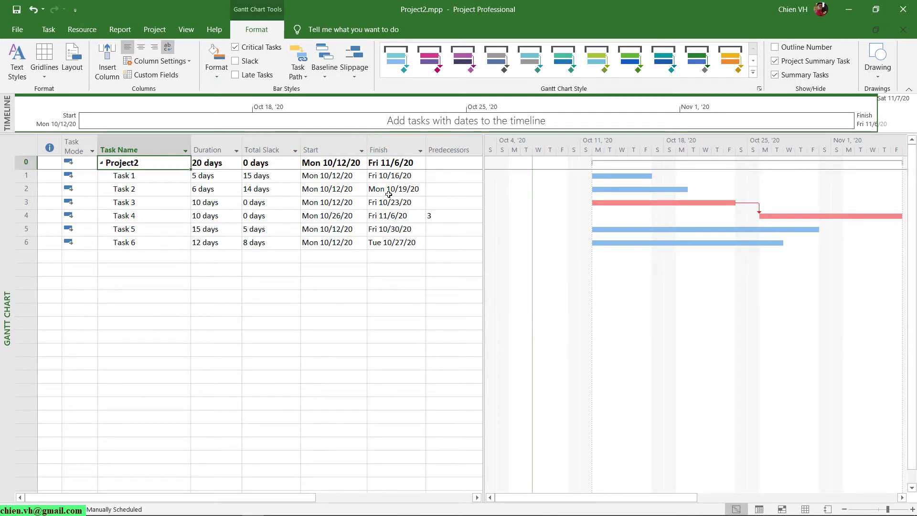
left_click(144, 309)
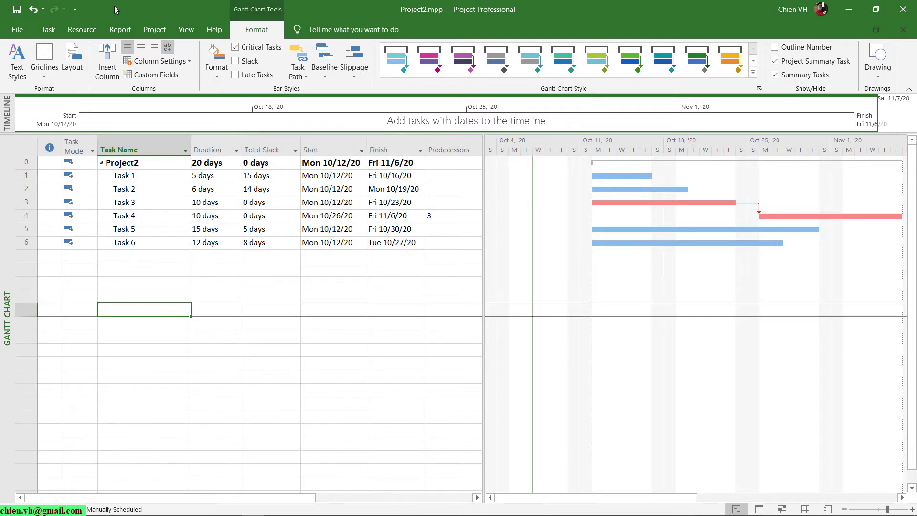
left_click(49, 30)
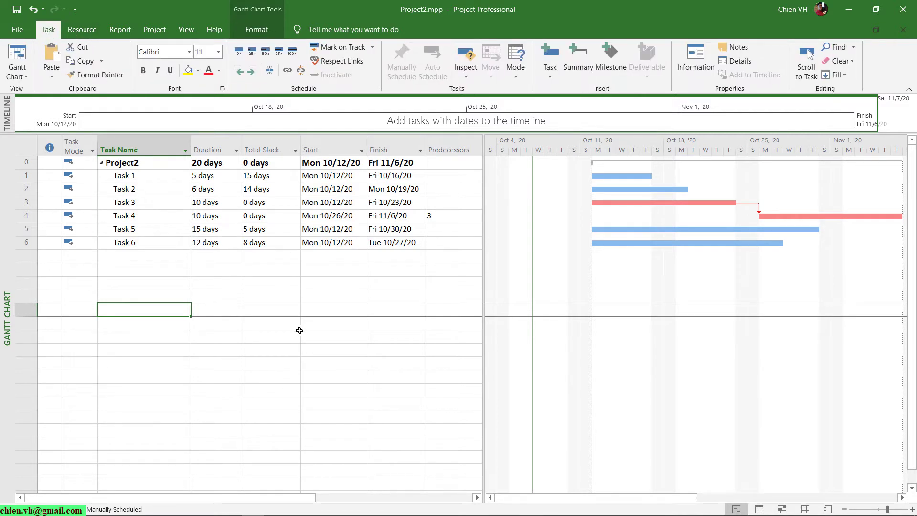
Set the duration of Task 3 back to 8 days.
left_click(227, 206)
type("8")
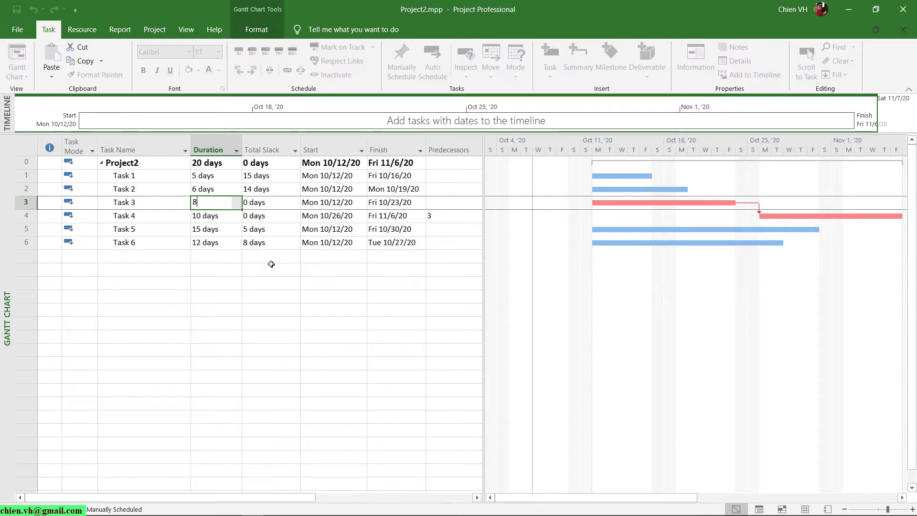
key("Return")
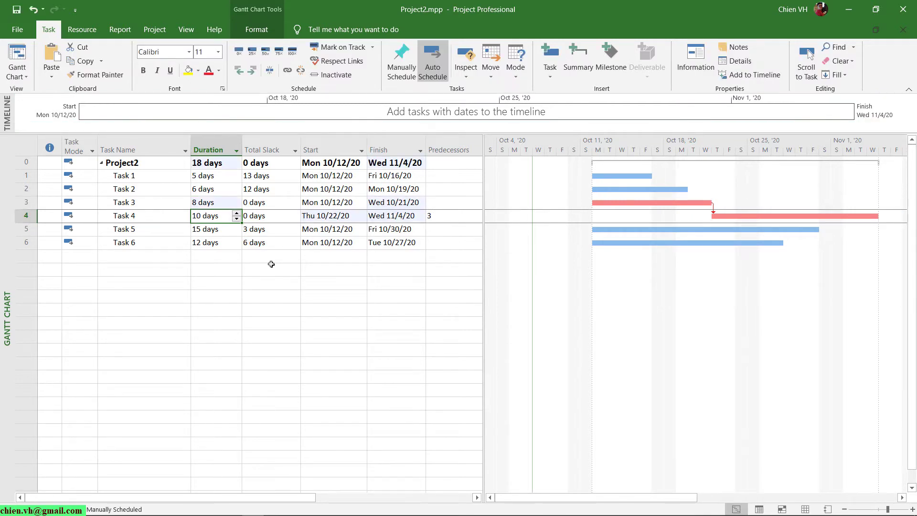
left_click(164, 326)
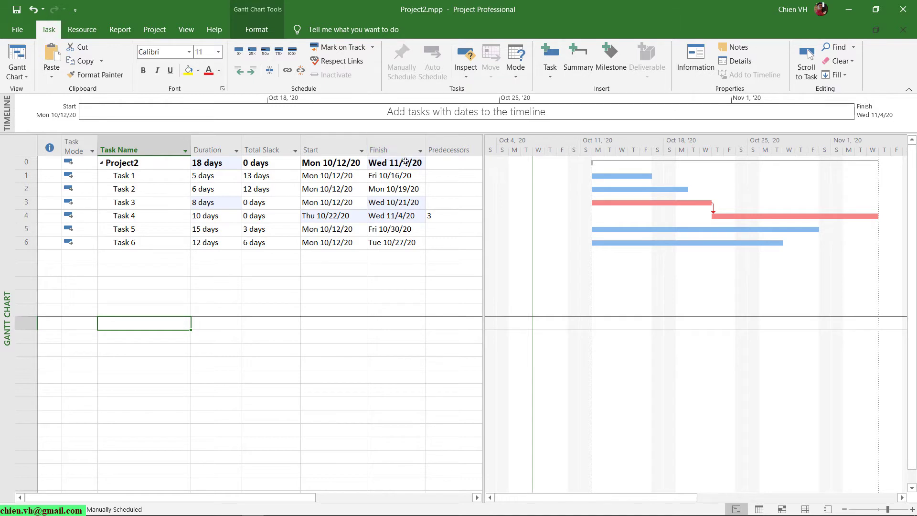
Set Task 3's duration to 10 days again.
left_click(210, 204)
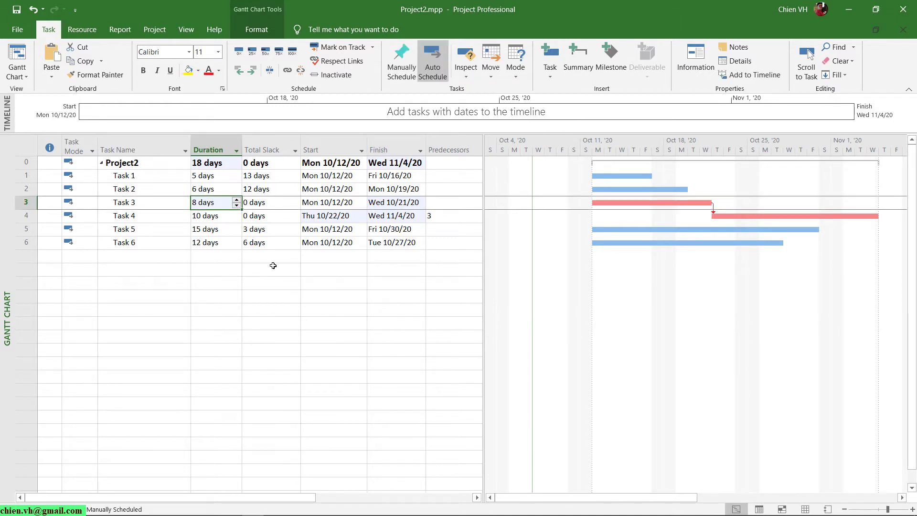
type("10")
key("Return")
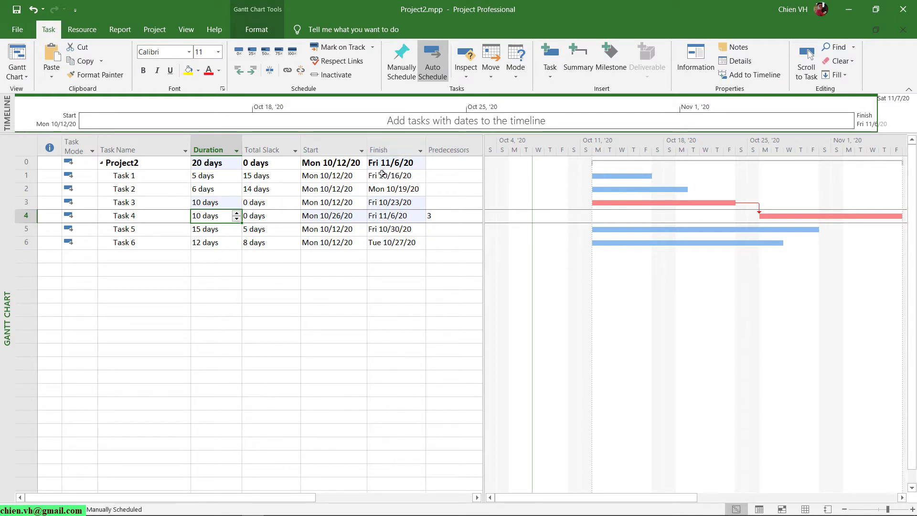
left_click(150, 333)
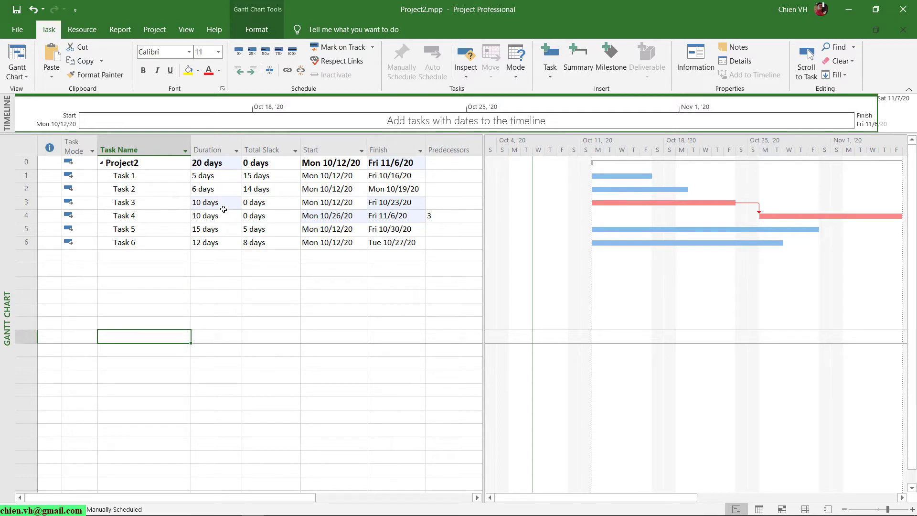
Set the duration of Task 6 to 15 days.
left_click(217, 230)
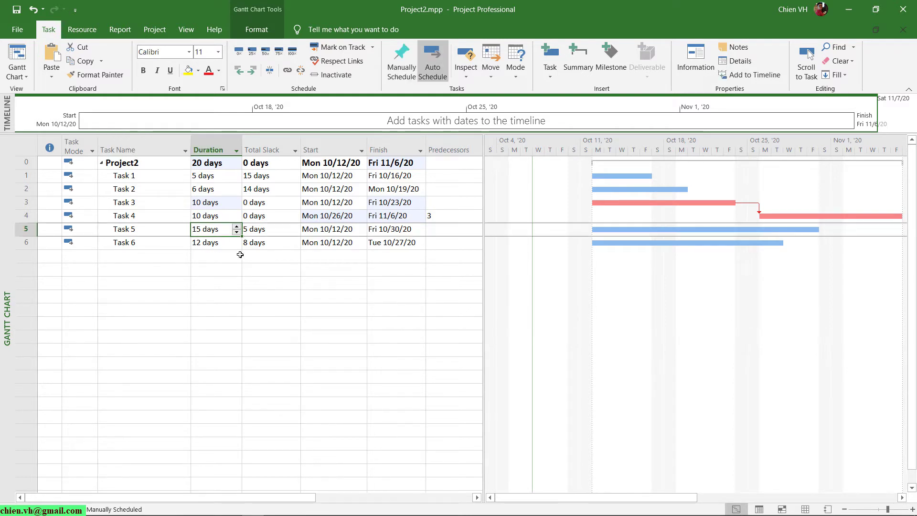
left_click(239, 247)
type("15")
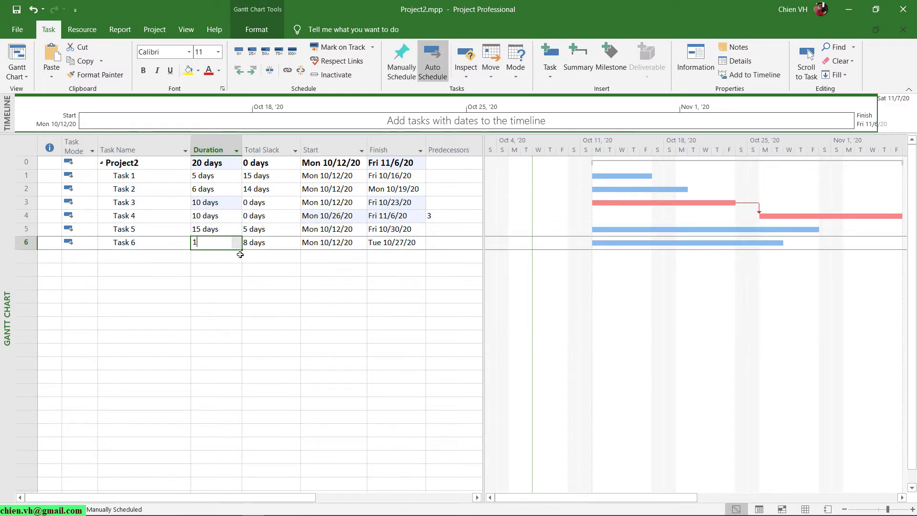
key("Return")
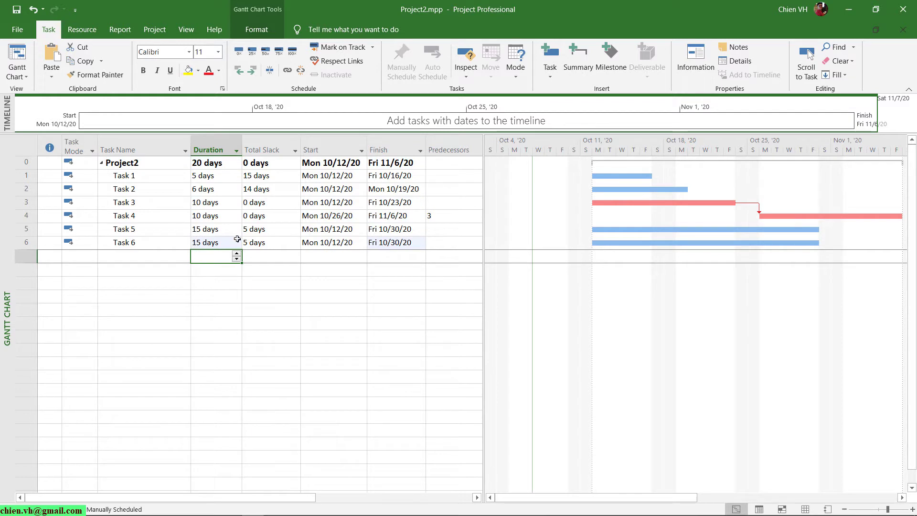
Set the duration of Task 2 to 8 days.
left_click(217, 242)
key("Up")
key("Up")
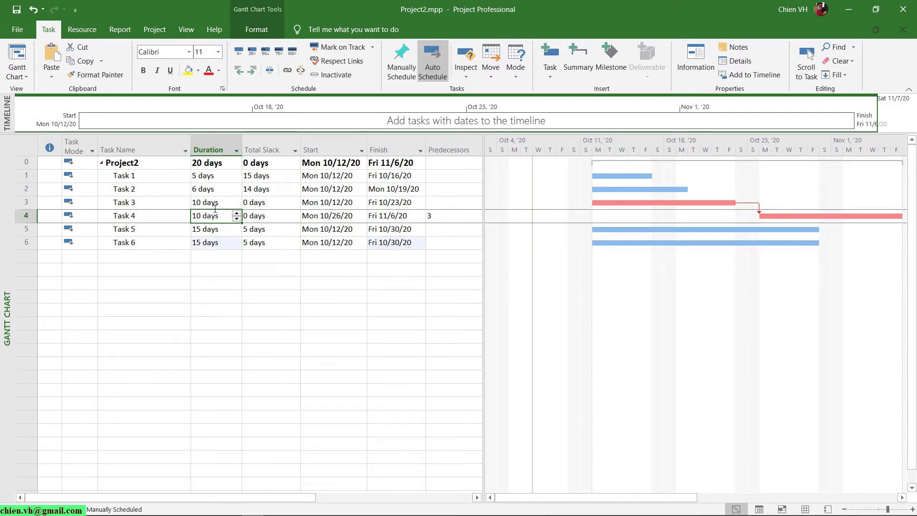
key("Up")
key("Up")
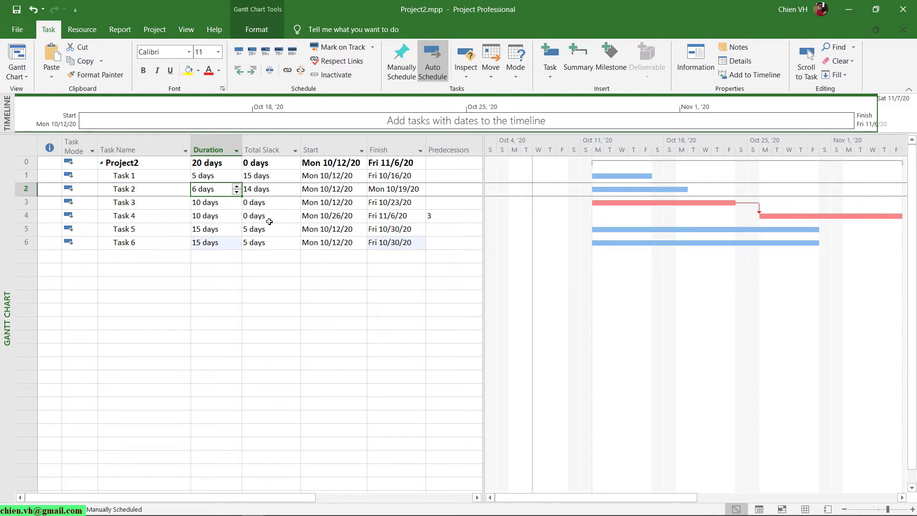
type("8")
key("Return")
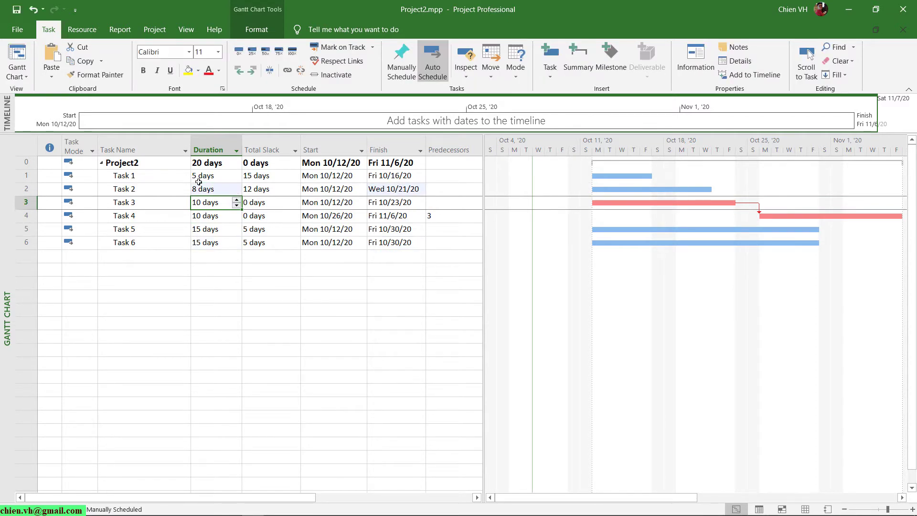
Set the duration of Task 1 to 6 days.
left_click(199, 179)
type("6")
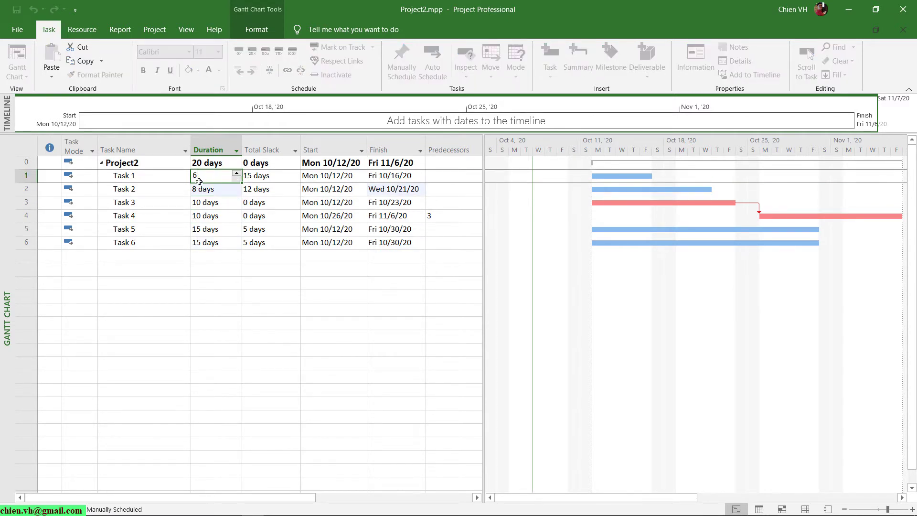
key("Return")
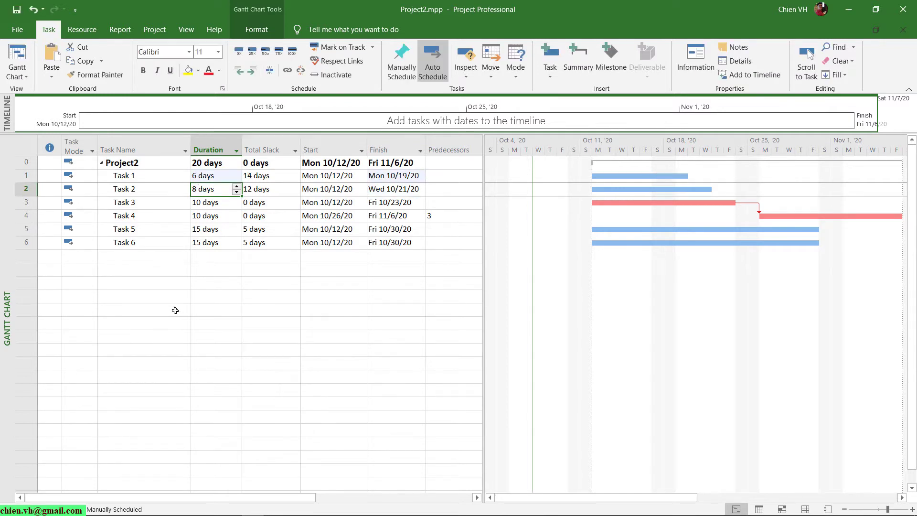
left_click(177, 310)
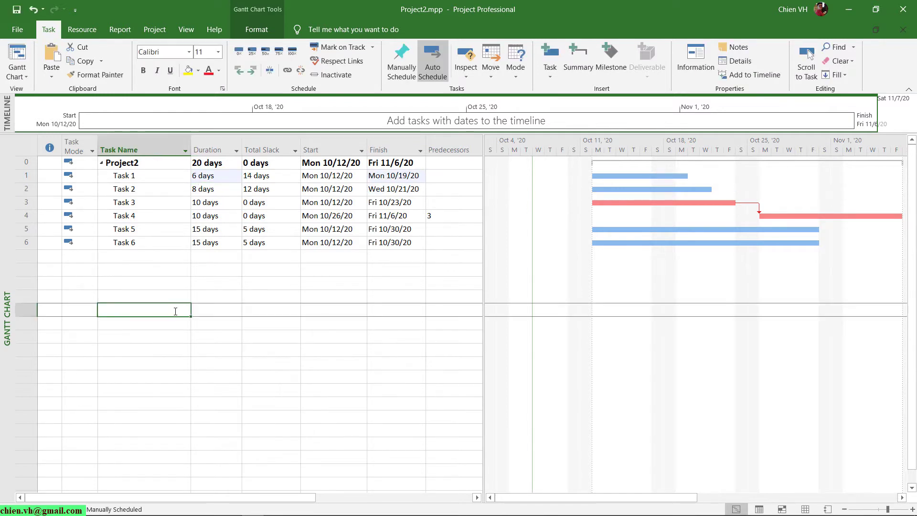
Switch to the Tracking Gantt view and widen the task table slightly to expose the Predecessors column.
left_click(18, 76)
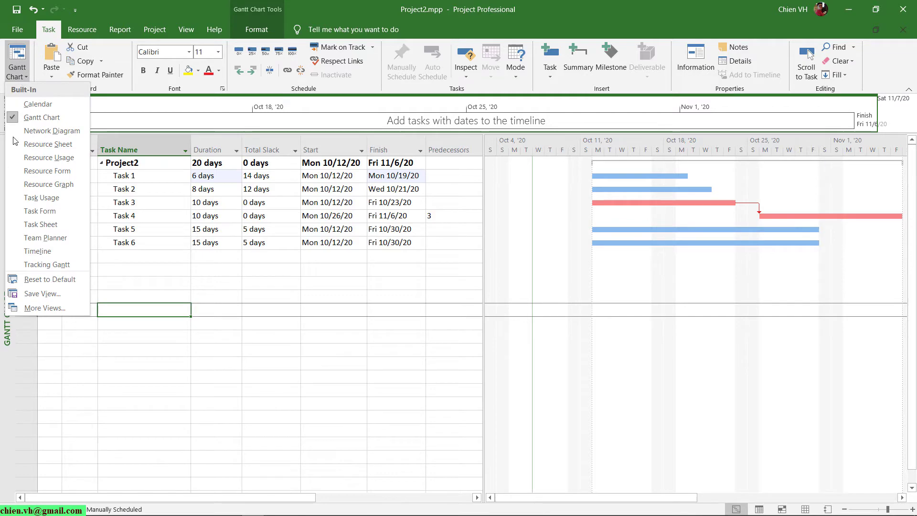
left_click(67, 264)
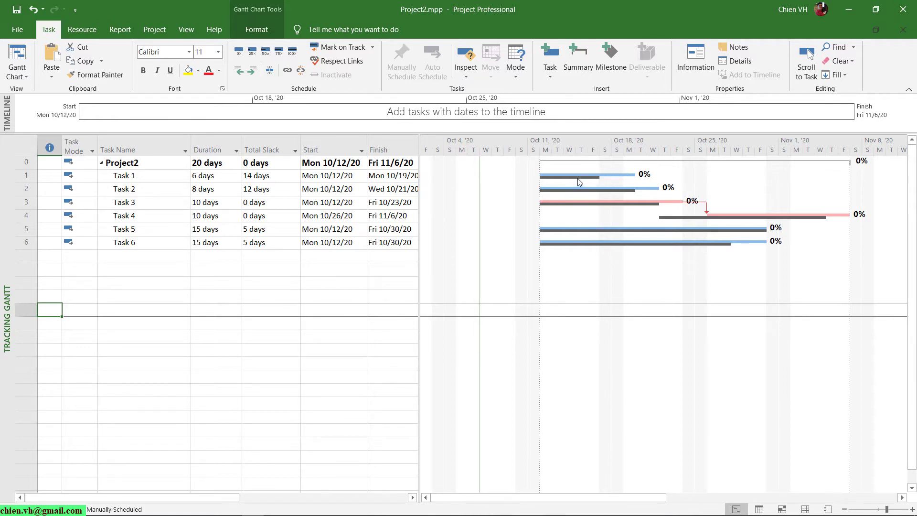
mouse_move(578, 179)
left_click_drag(425, 149, 447, 149)
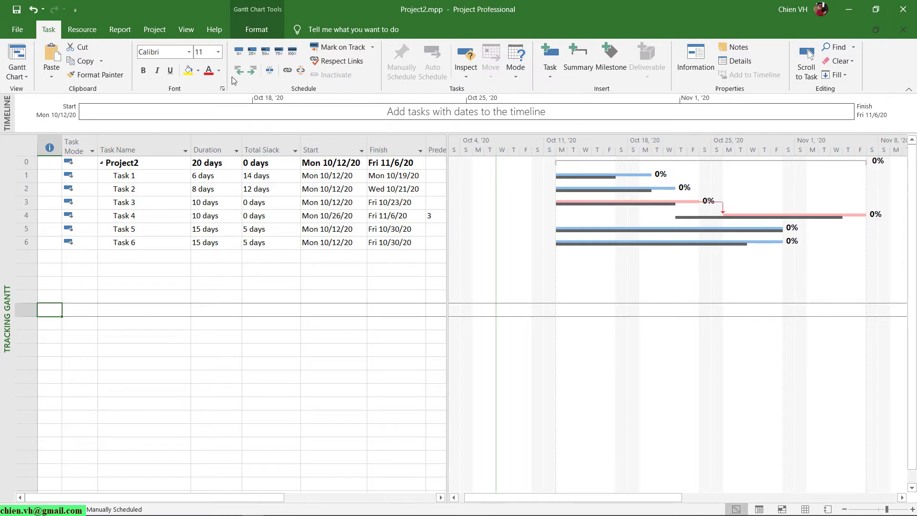
Save the current schedule of the entire project as Baseline 1.
left_click(154, 30)
left_click(364, 74)
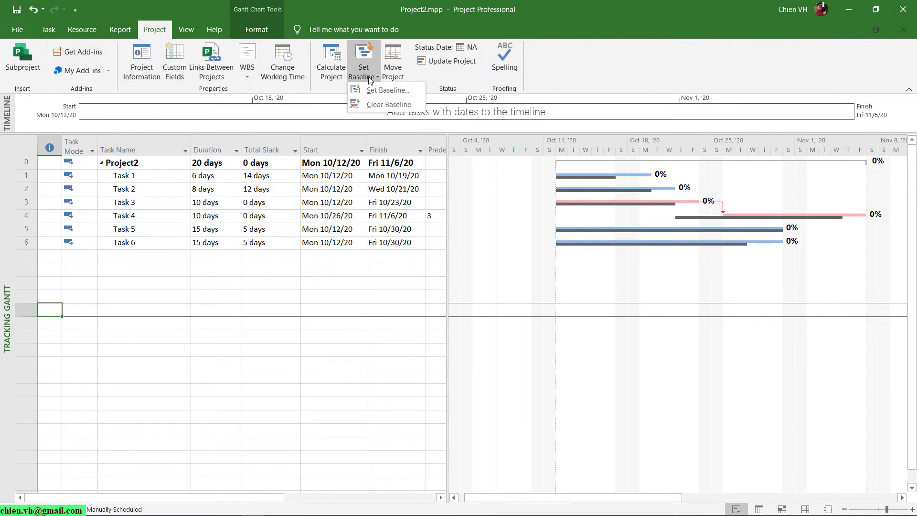
left_click(374, 89)
left_click(493, 191)
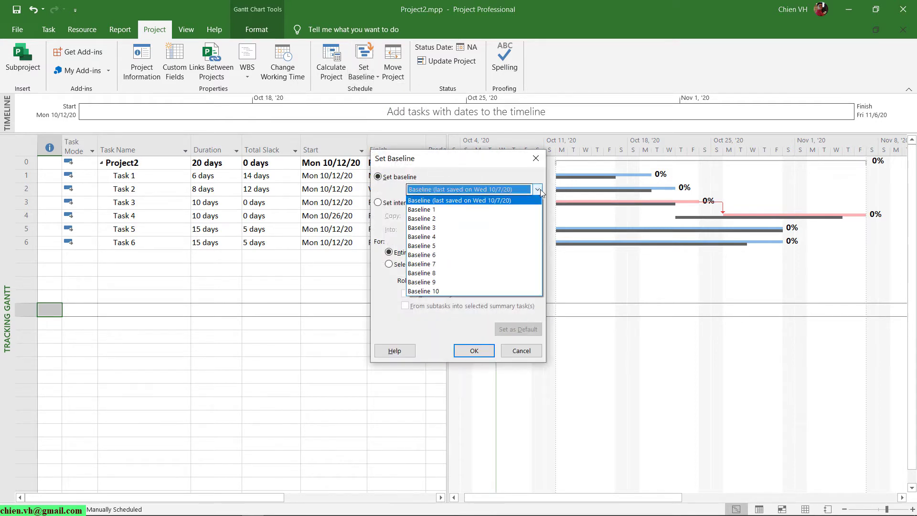
left_click(421, 211)
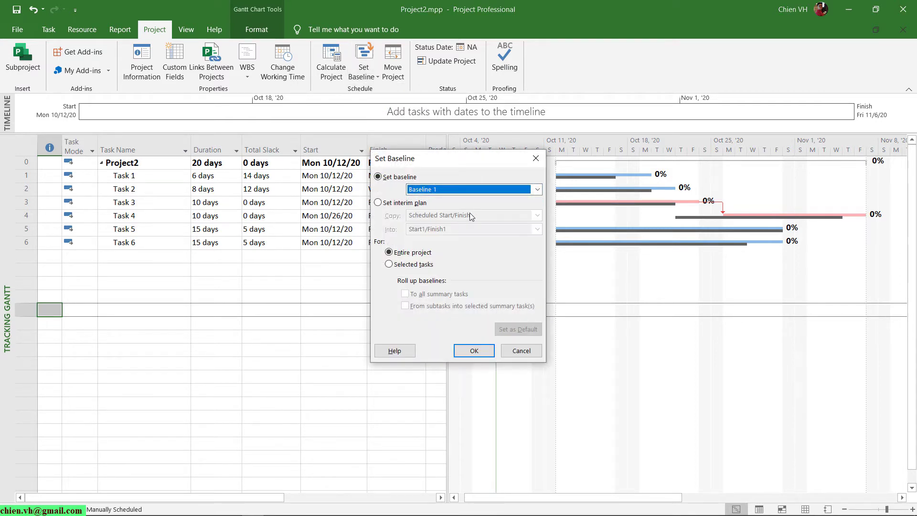
left_click(473, 351)
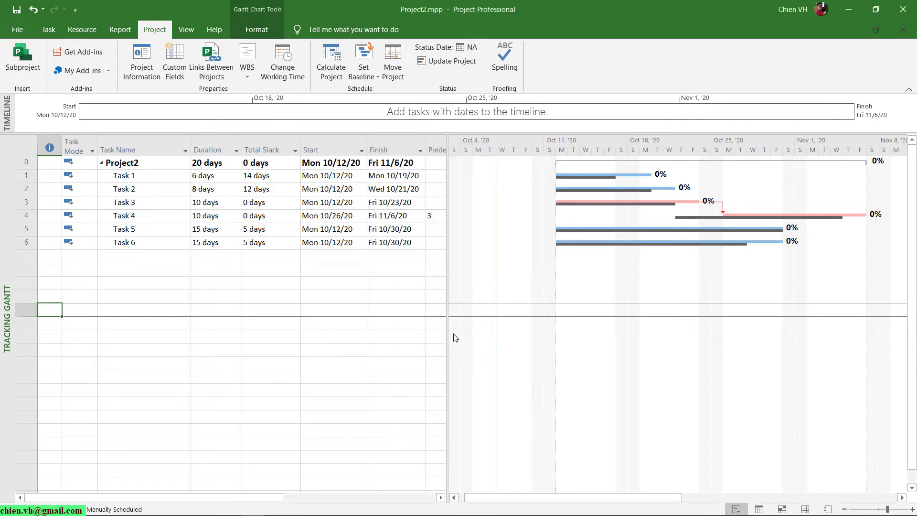
Examine the task bars in the Gantt Chart view and return to the Tracking Gantt view to compare them.
left_click(49, 30)
left_click(17, 67)
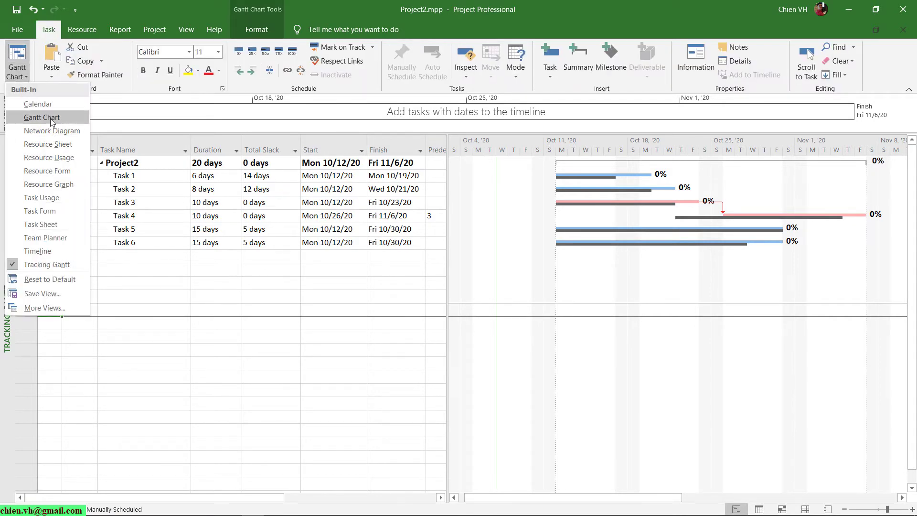
left_click(42, 118)
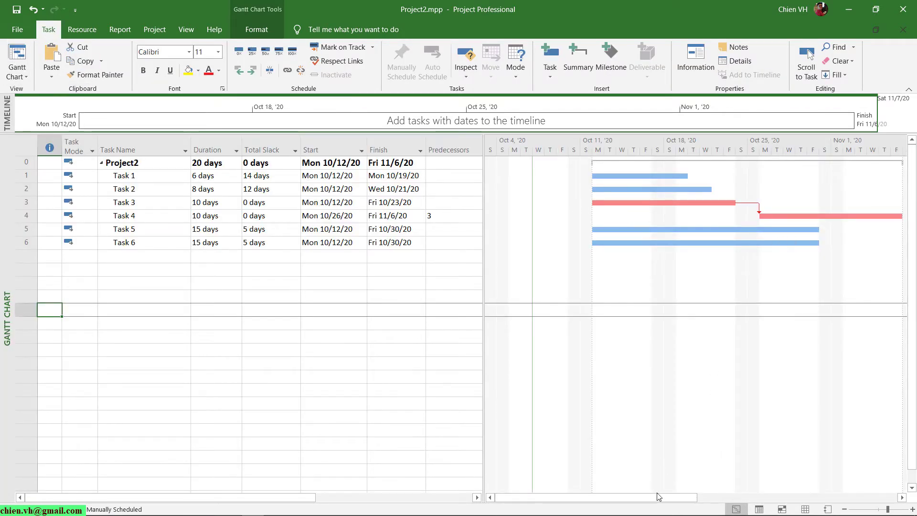
left_click_drag(646, 497, 750, 501)
key("alt+Home")
left_click(28, 79)
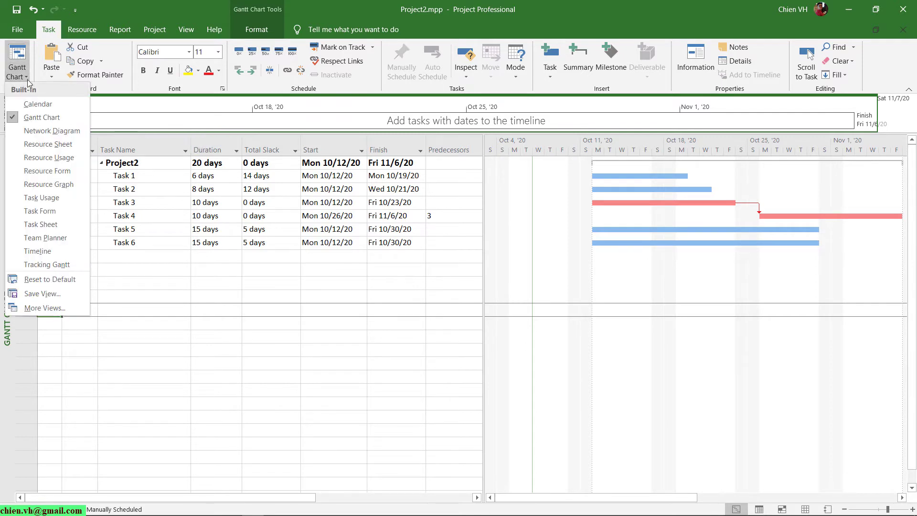
left_click(47, 265)
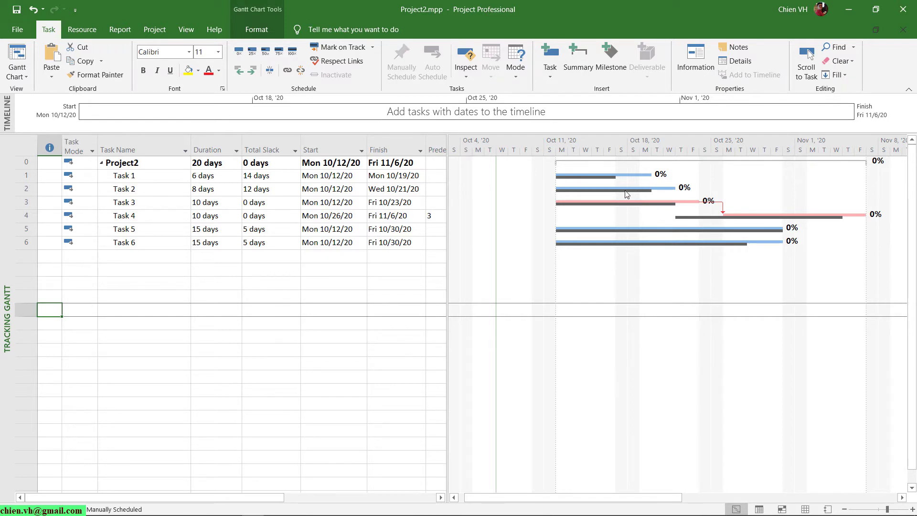
mouse_move(625, 192)
Set the durations of Task 1 to 10 days, Task 2 to 9 days and Task 3 to 11 days.
left_click(216, 179)
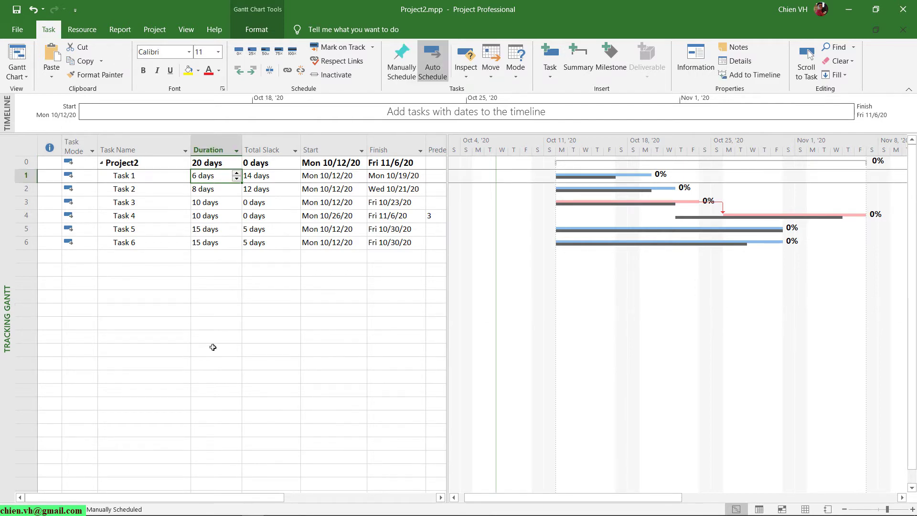
type("10")
key("Return")
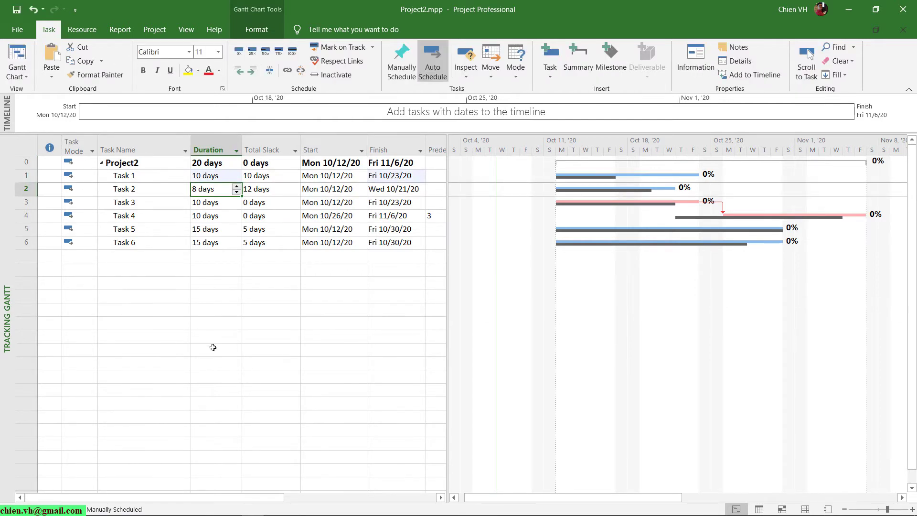
type("9")
key("Return")
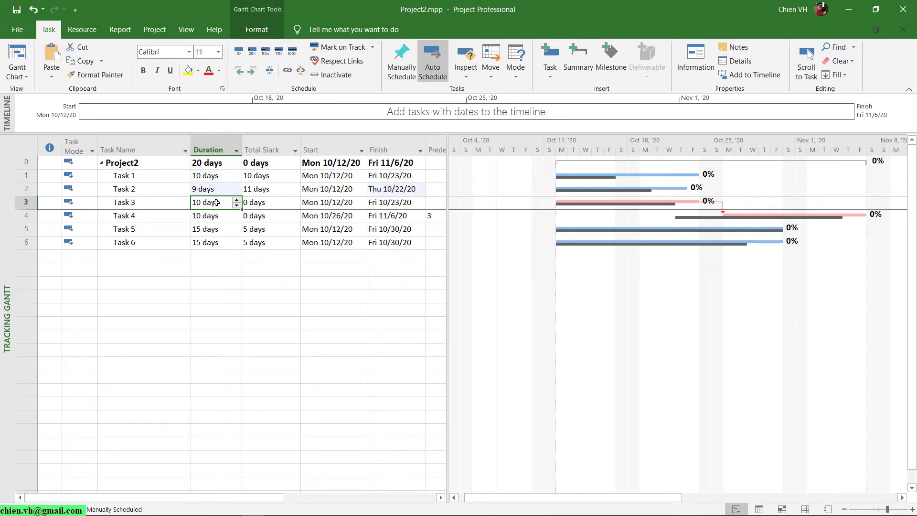
type("11")
key("Return")
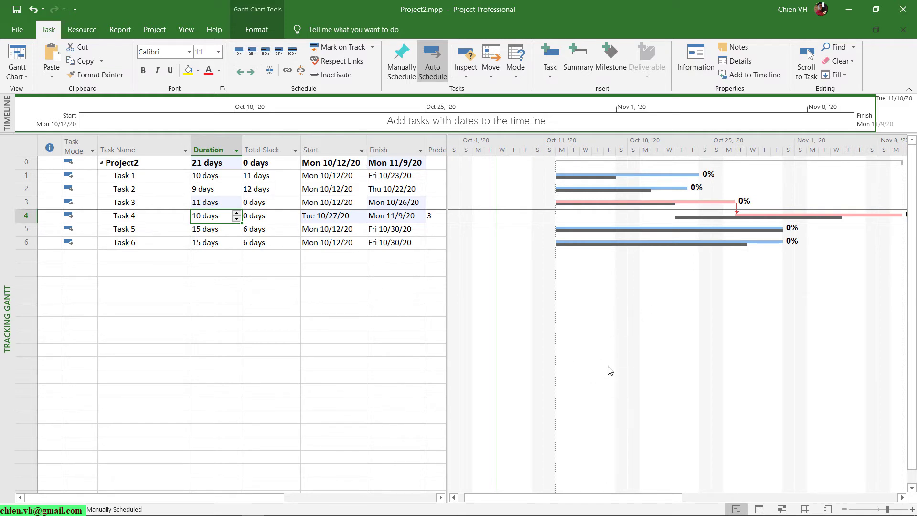
Add a new bar style named Baseline 1 below the Deadline entry in the chart's bar styles.
right_click(596, 298)
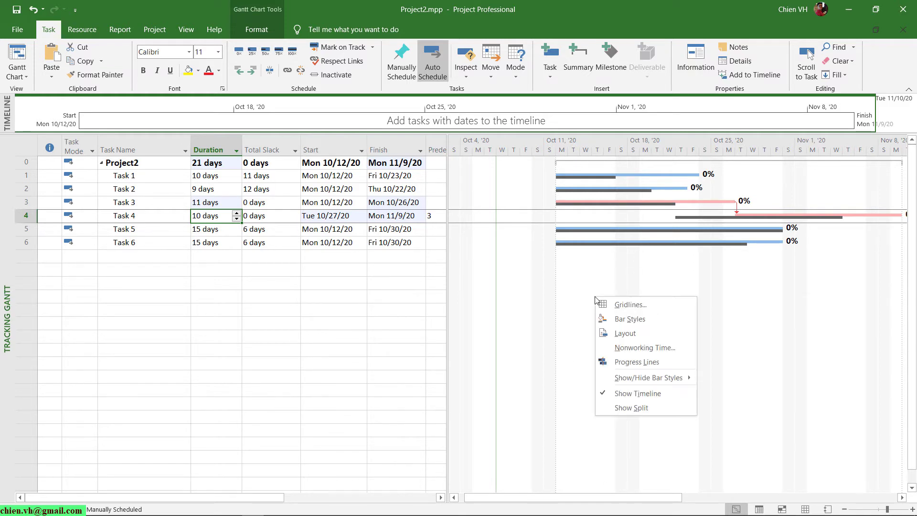
left_click(634, 319)
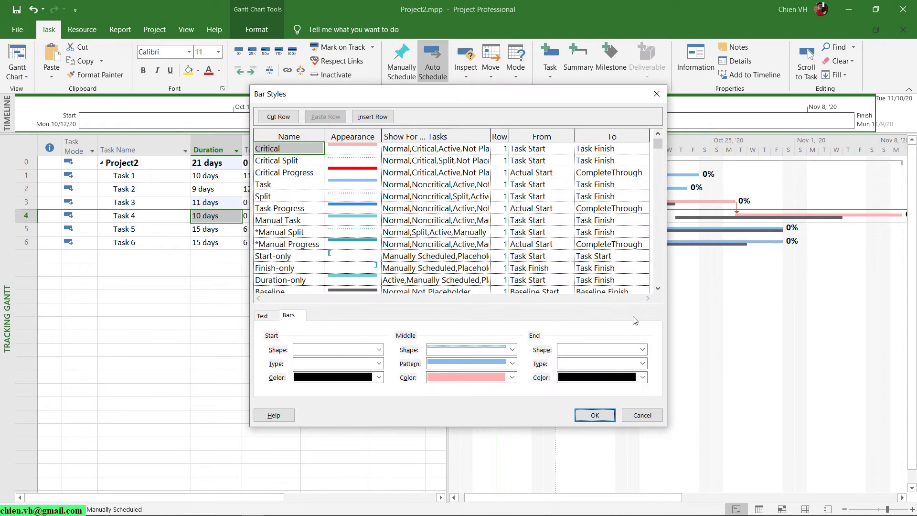
left_click_drag(520, 94, 441, 151)
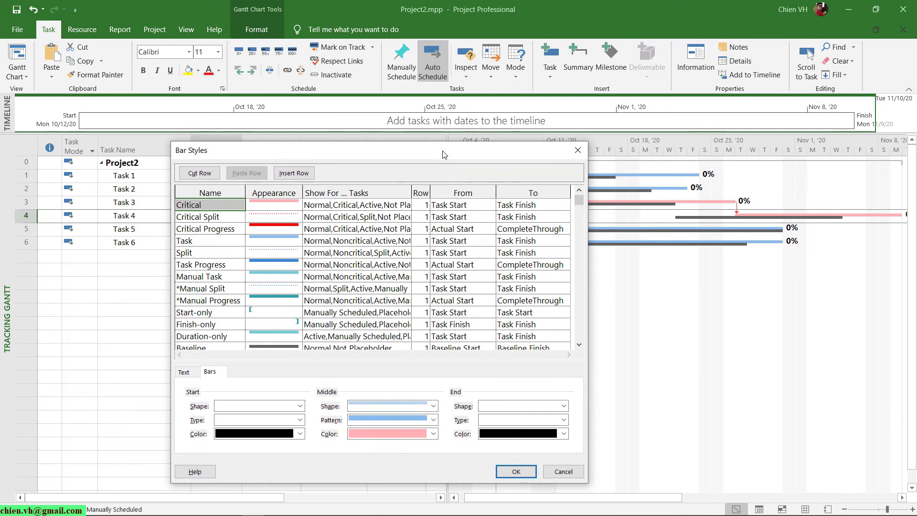
left_click_drag(580, 206, 583, 237)
left_click(232, 228)
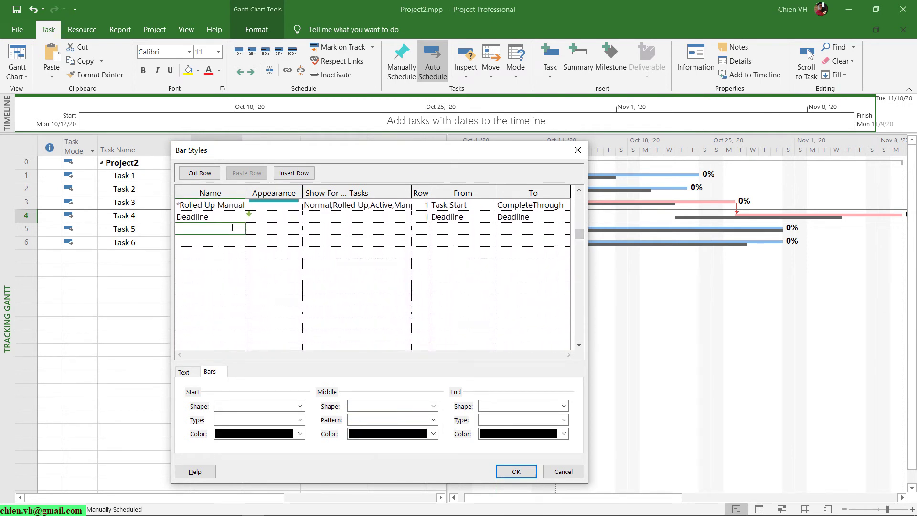
type("Baseline")
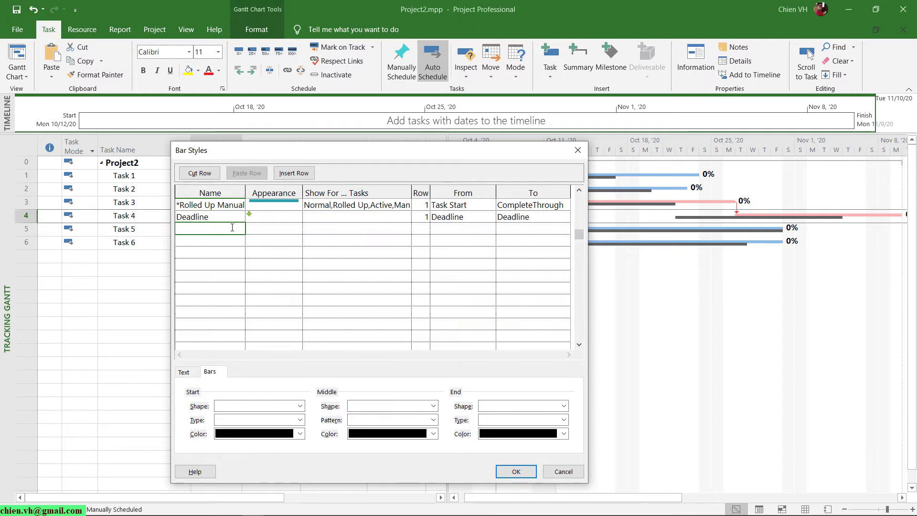
type(" 1")
key("Return")
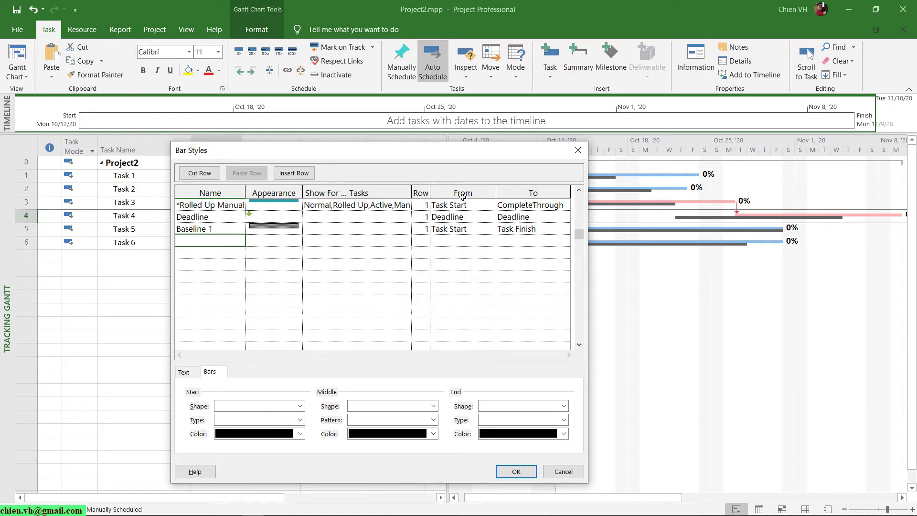
Make the Baseline 1 bar style run from Baseline1 Start to Baseline1 Finish and apply it to the chart.
left_click(475, 231)
left_click(490, 229)
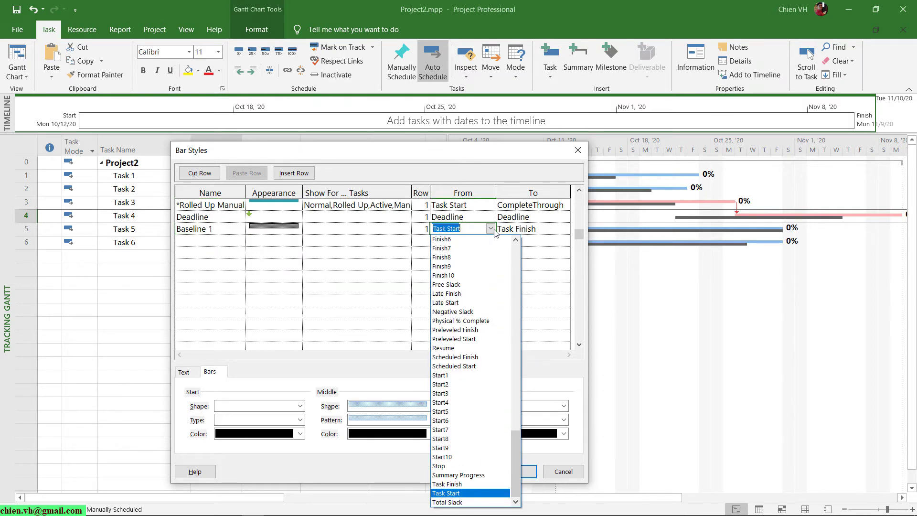
left_click_drag(513, 465, 512, 301)
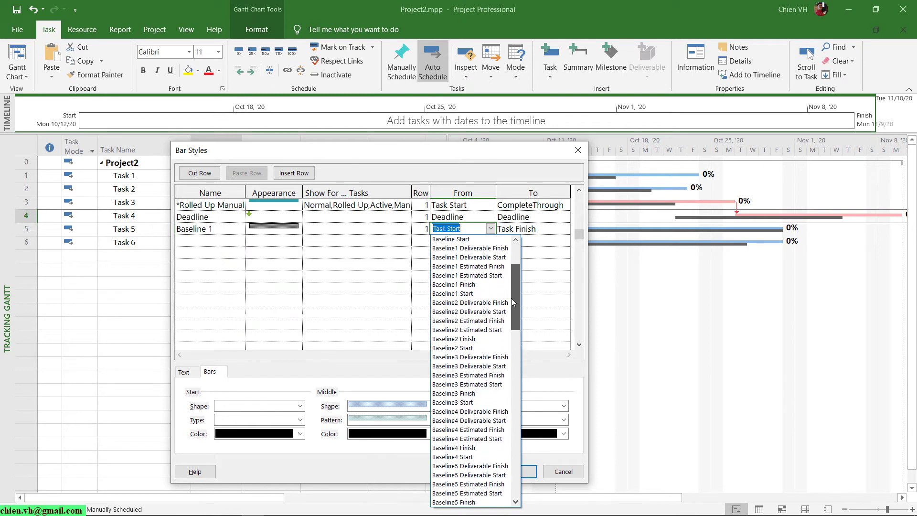
left_click(453, 294)
left_click(537, 228)
left_click(565, 228)
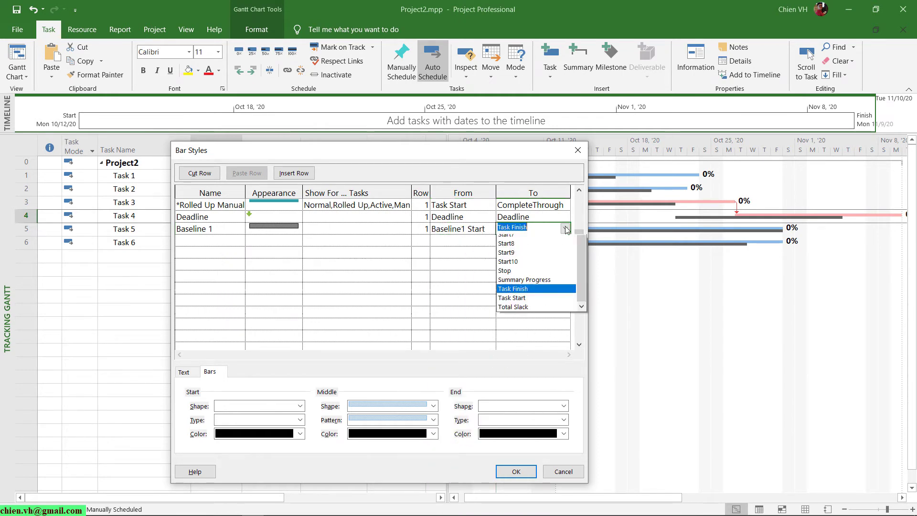
left_click_drag(584, 462, 599, 306)
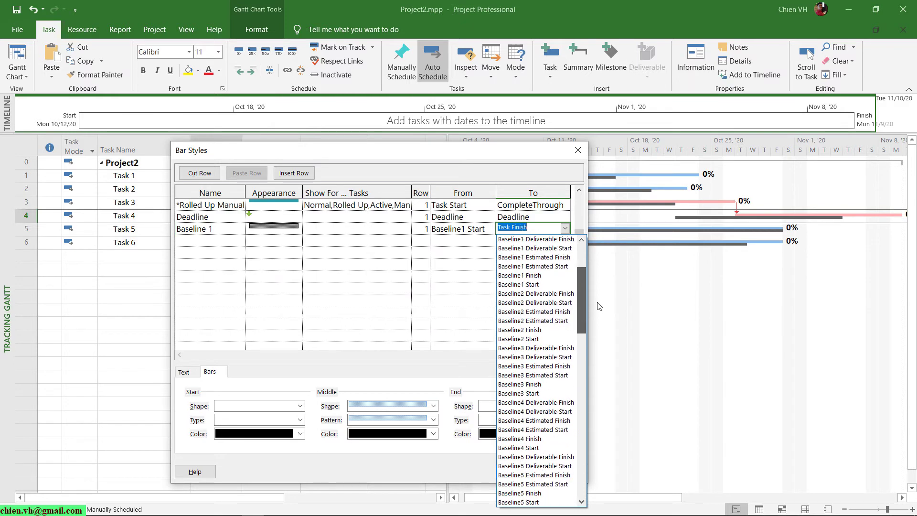
left_click(525, 240)
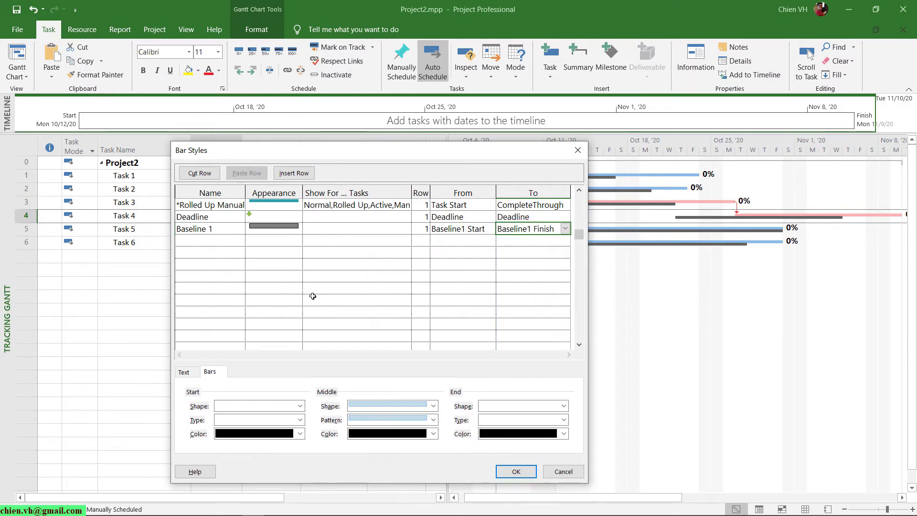
left_click(257, 298)
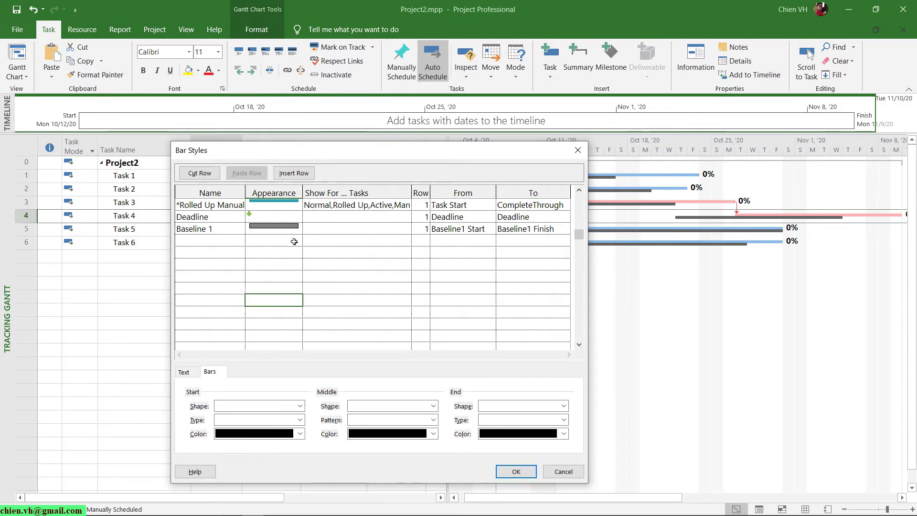
left_click(268, 225)
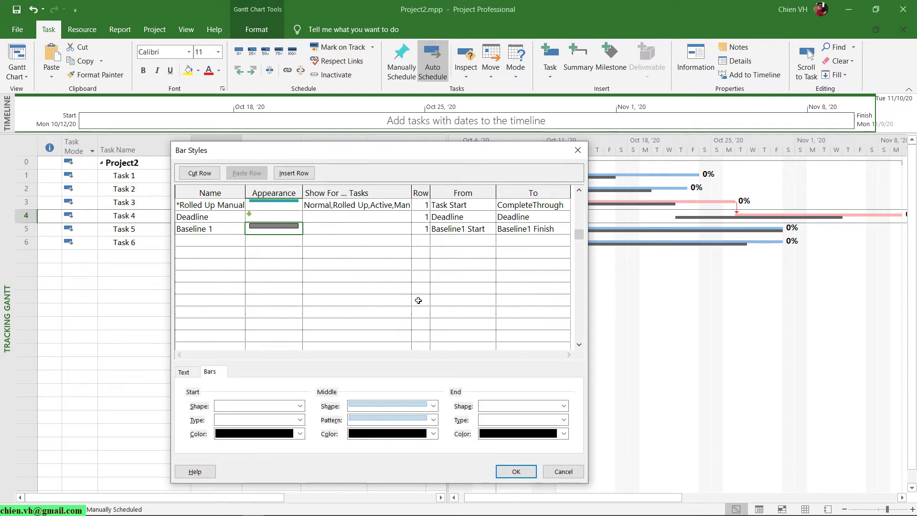
left_click(516, 472)
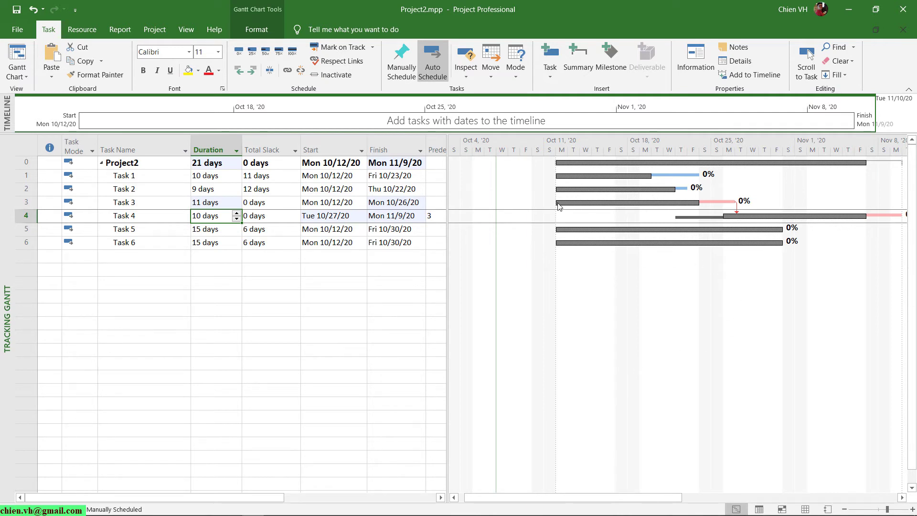
mouse_move(559, 205)
mouse_move(587, 206)
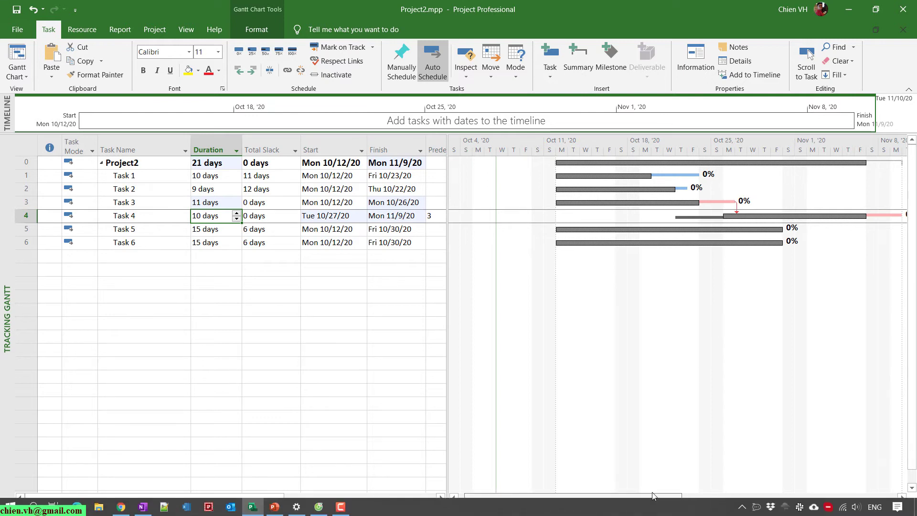
scroll(643, 495, "right", 2)
left_click_drag(653, 499, 611, 496)
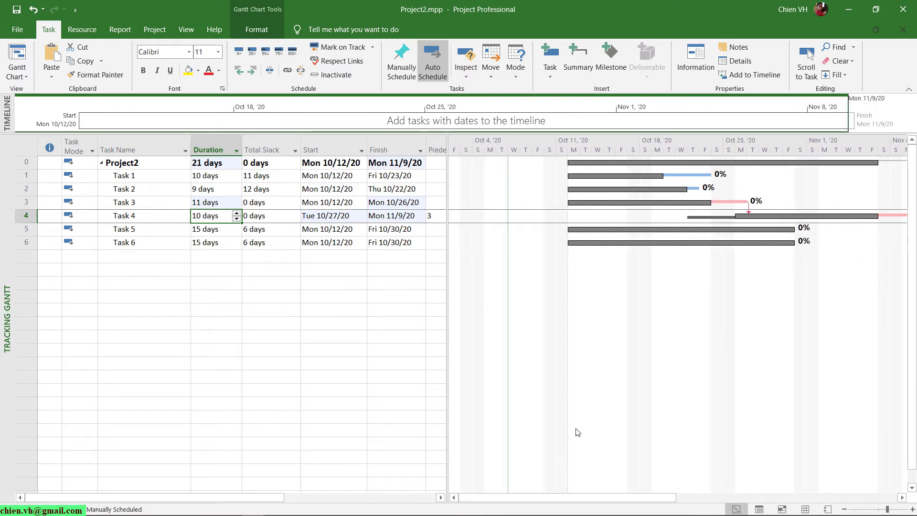
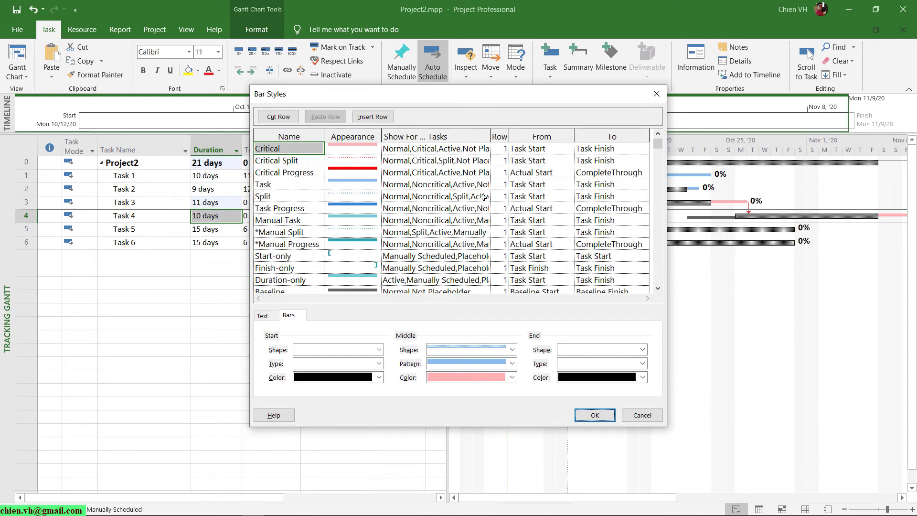
Give the Baseline 1 bar style a lower half-height shape, a solid pattern and green color, and apply it to the chart.
left_click_drag(658, 146, 662, 176)
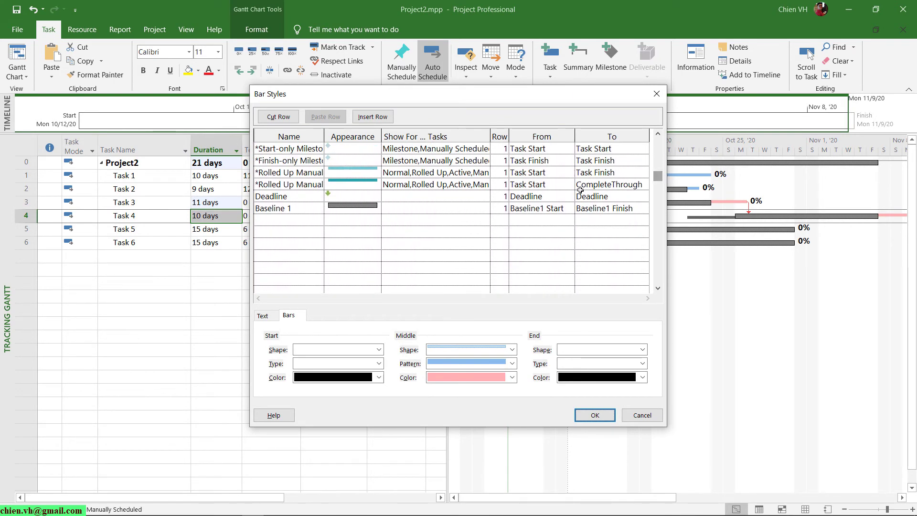
left_click(303, 208)
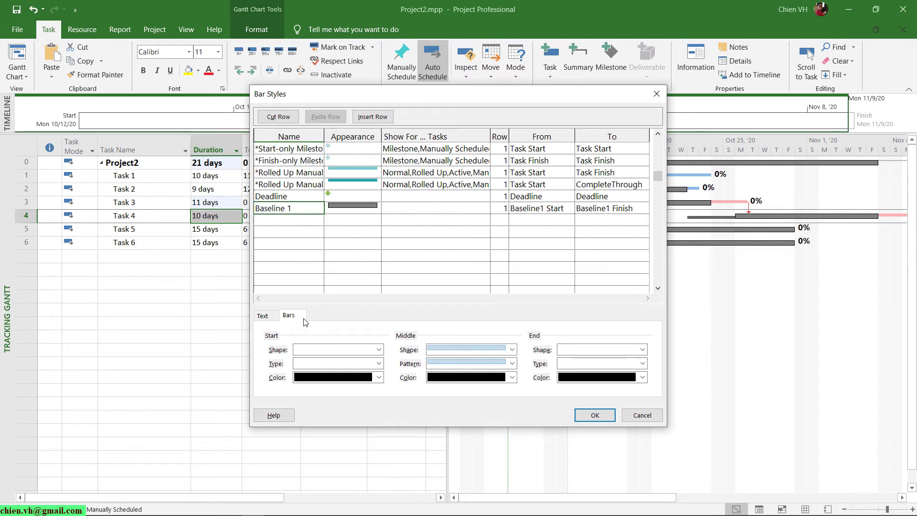
left_click(513, 350)
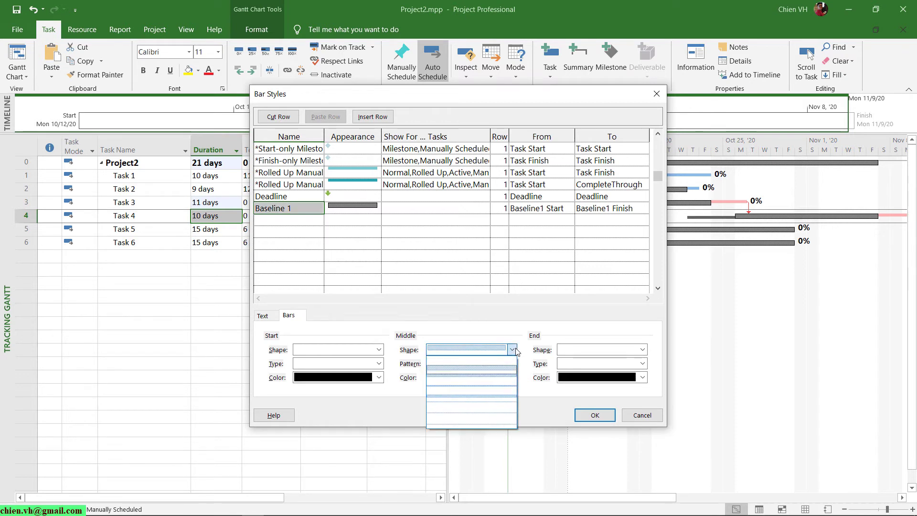
left_click(494, 398)
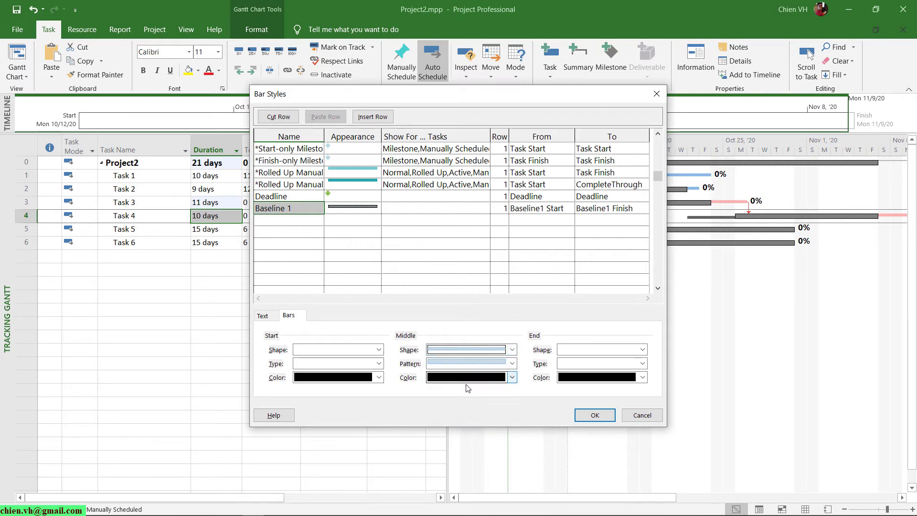
left_click(512, 364)
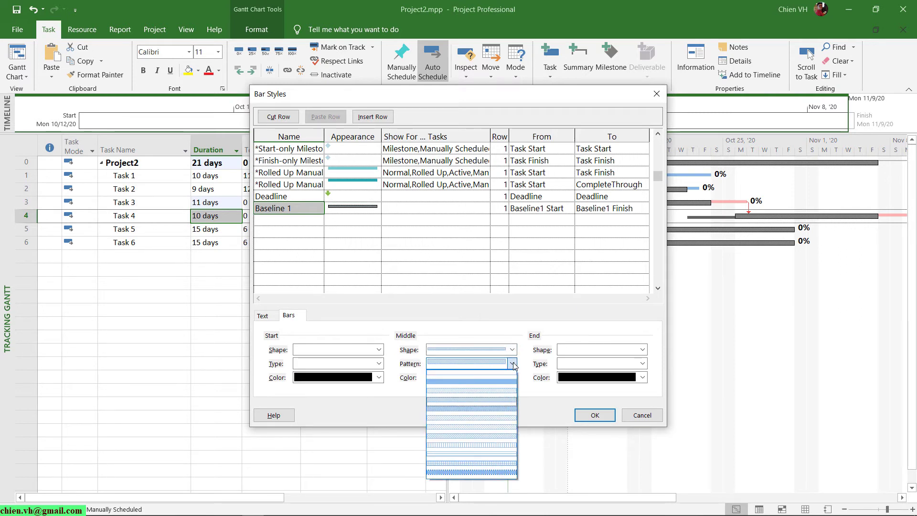
left_click(501, 385)
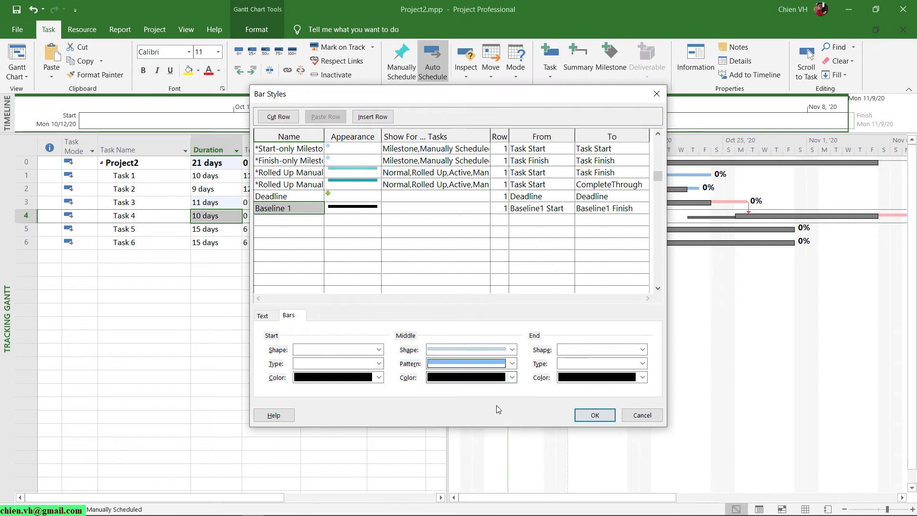
left_click(511, 378)
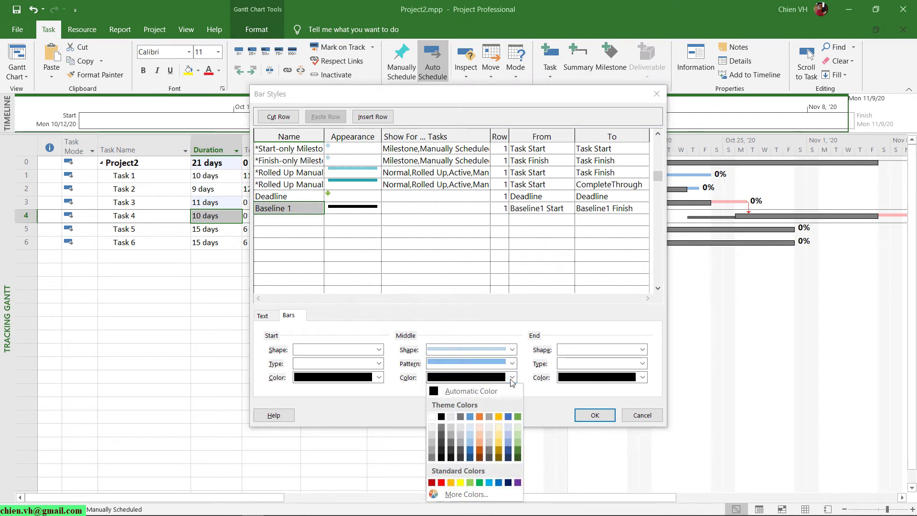
left_click(480, 483)
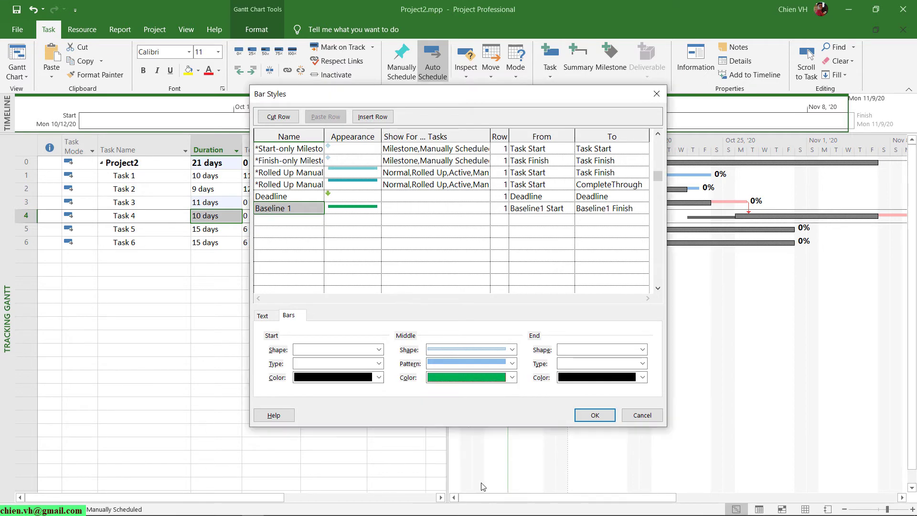
left_click(595, 416)
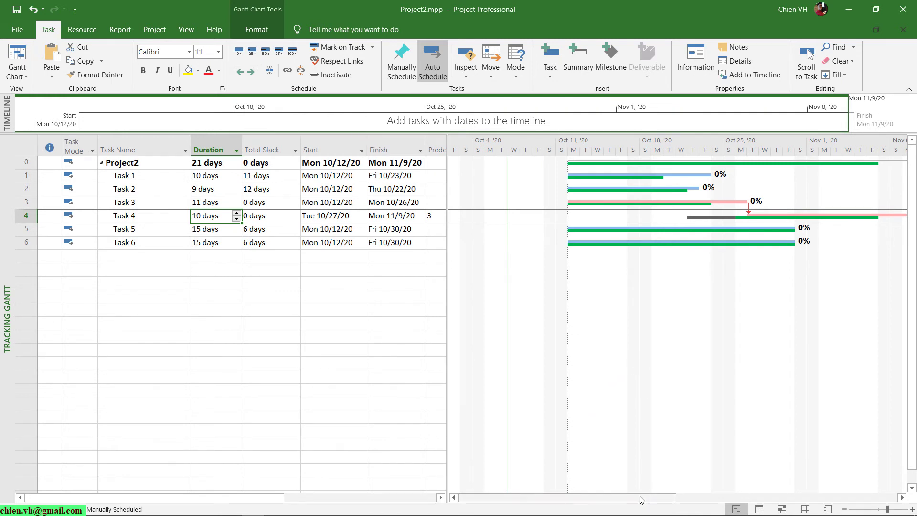
Change the middle shape of the Baseline 1 bar style to the upper half-height bar.
mouse_move(644, 494)
left_mouse_down()
mouse_move(660, 497)
mouse_move(652, 494)
left_mouse_up()
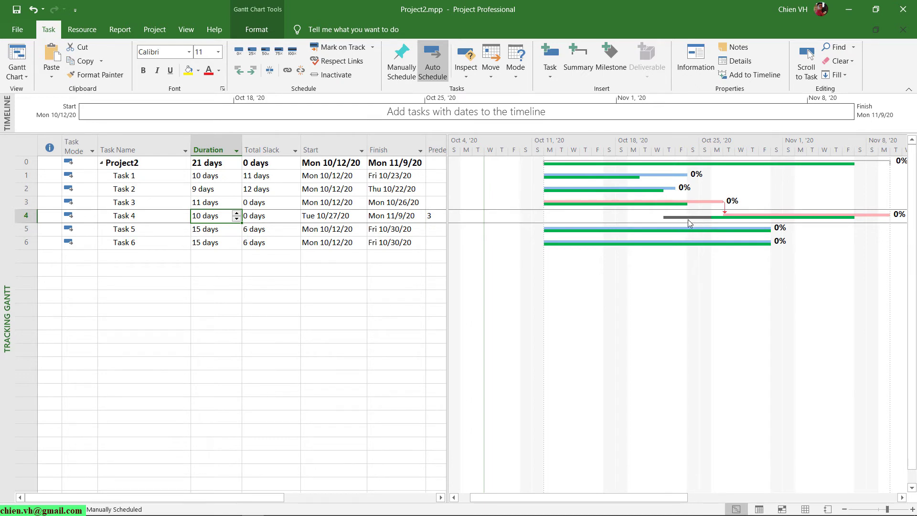
mouse_move(677, 497)
left_mouse_down()
mouse_move(708, 497)
mouse_move(665, 497)
left_mouse_up()
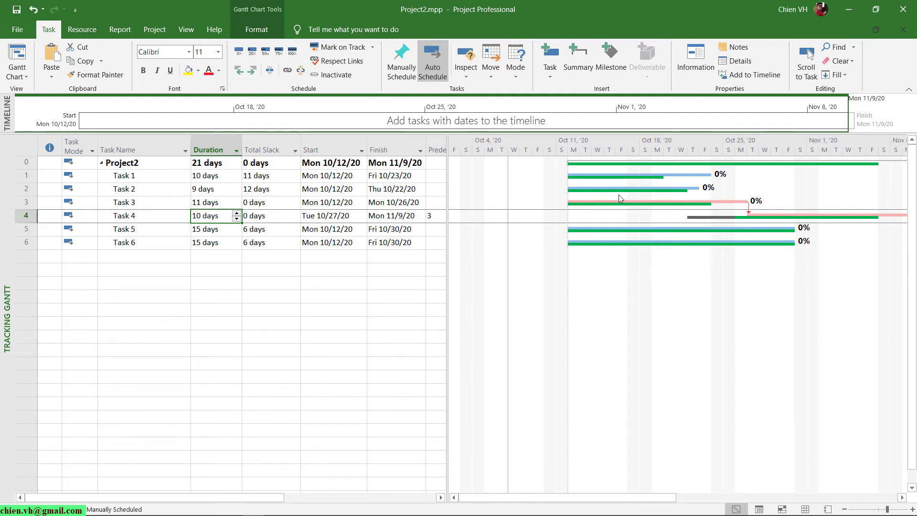
right_click(594, 303)
left_click(643, 325)
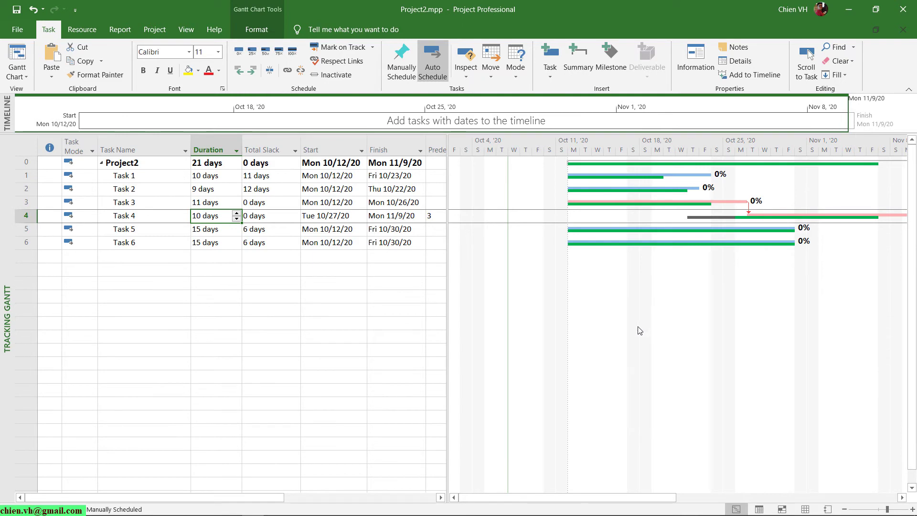
left_click_drag(565, 97, 422, 101)
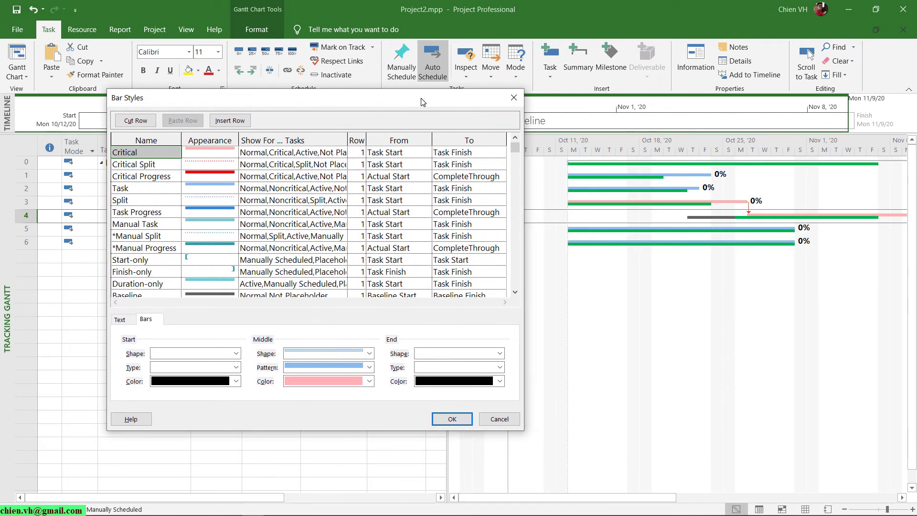
left_click_drag(516, 149, 526, 176)
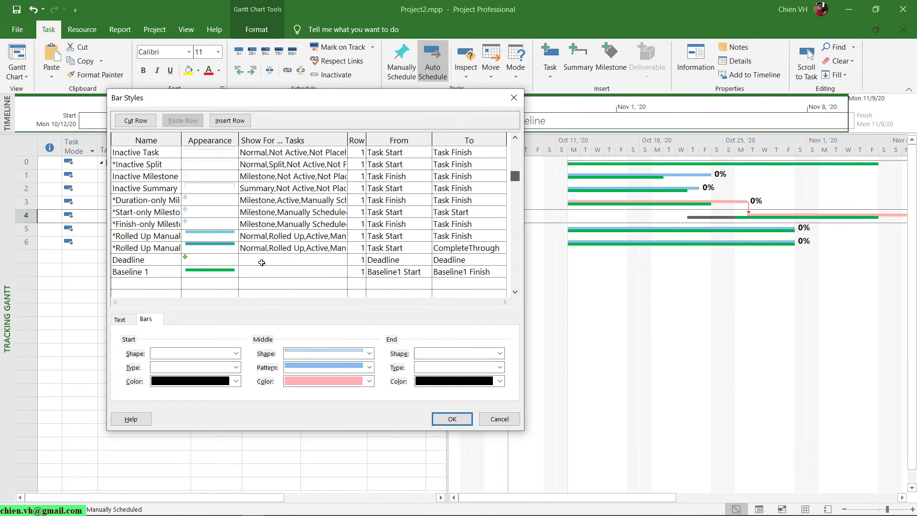
left_click(157, 273)
left_click(177, 283)
left_click(167, 272)
left_click(368, 353)
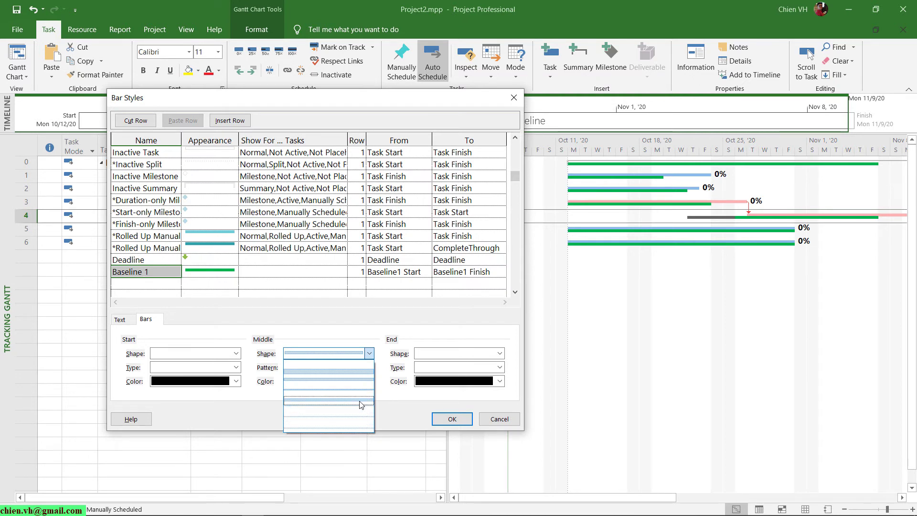
left_click(361, 404)
left_click(369, 353)
left_click(347, 364)
left_click(347, 354)
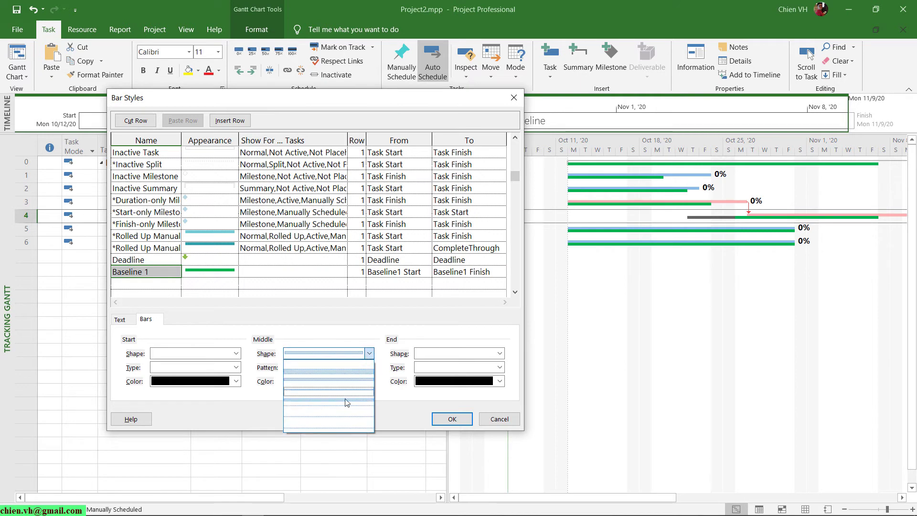
left_click(353, 381)
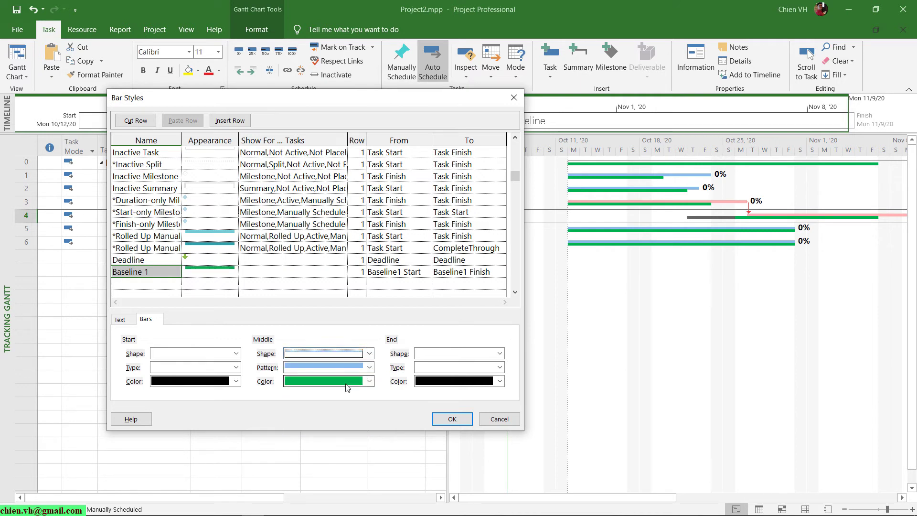
Keep the solid pattern for the Baseline 1 bar and apply the bar styles to the chart.
left_click(370, 367)
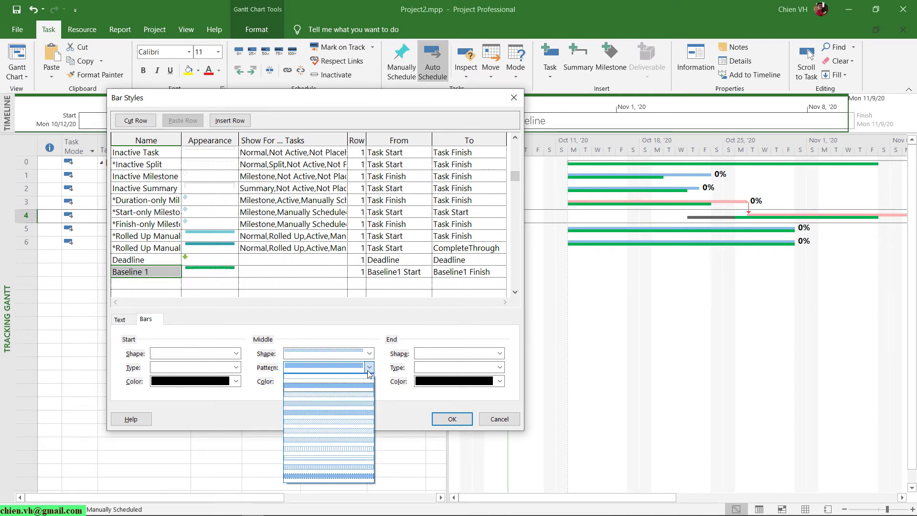
left_click(361, 386)
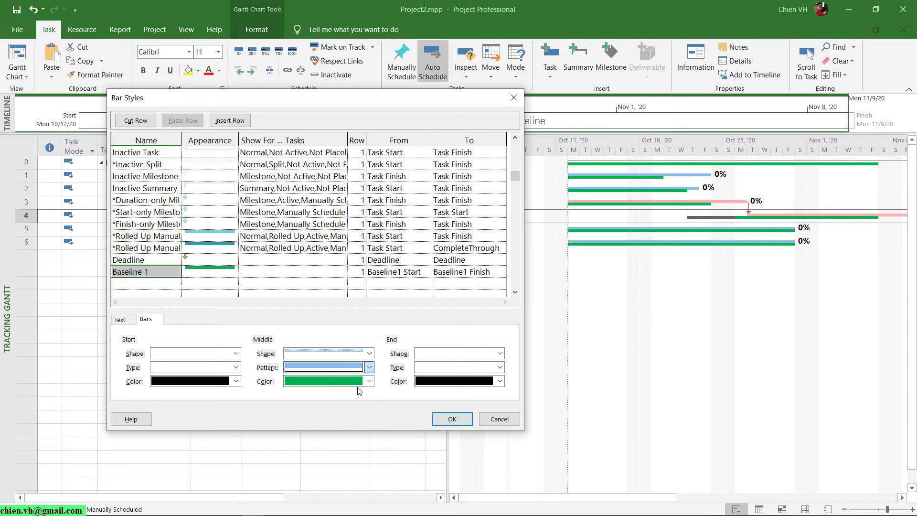
left_click(452, 418)
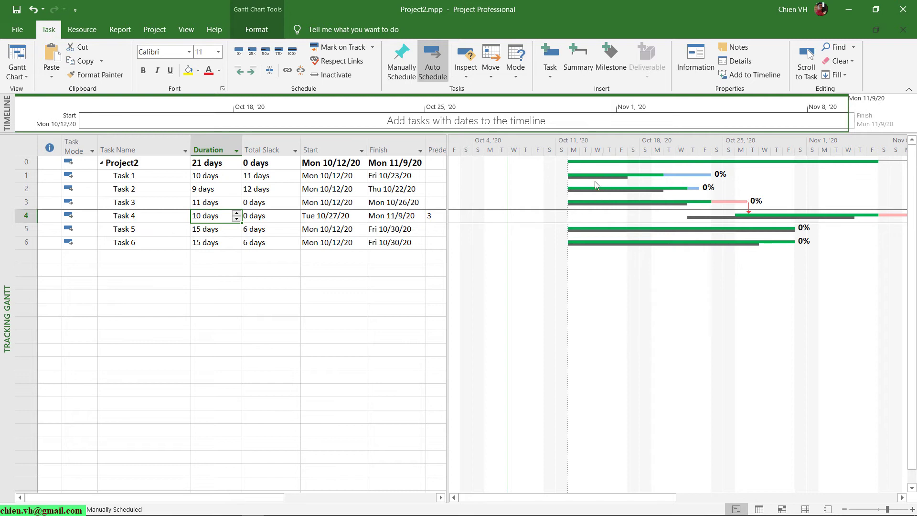
Compare the green Baseline 1 bars with the grey baseline bars and the current task bars in the chart.
mouse_move(582, 180)
mouse_move(683, 174)
mouse_move(618, 497)
left_mouse_down()
mouse_move(696, 491)
mouse_move(618, 497)
left_mouse_up()
right_click(600, 279)
left_click(544, 265)
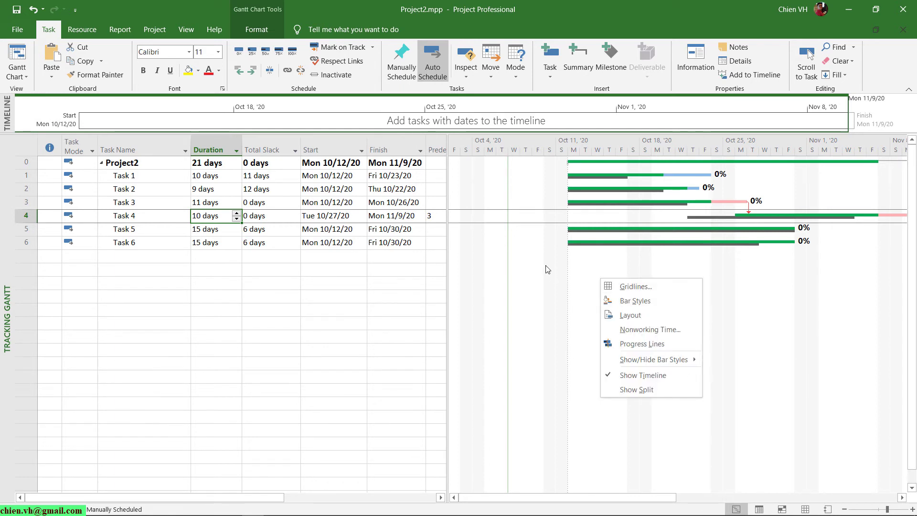
left_click(152, 29)
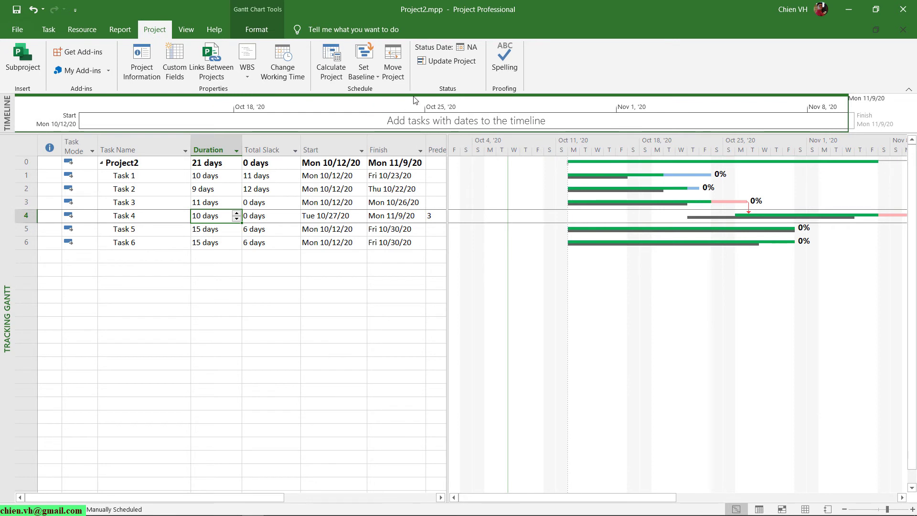
left_click(363, 72)
left_click(373, 90)
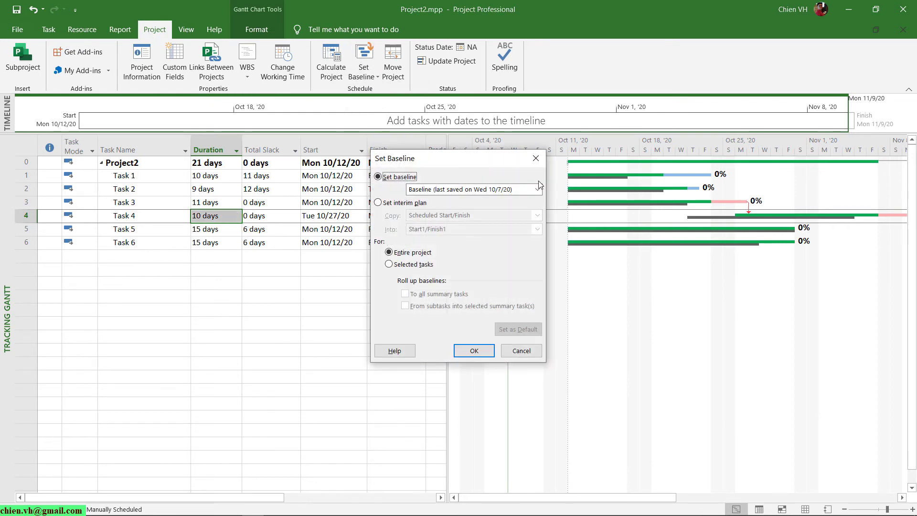
left_click(537, 189)
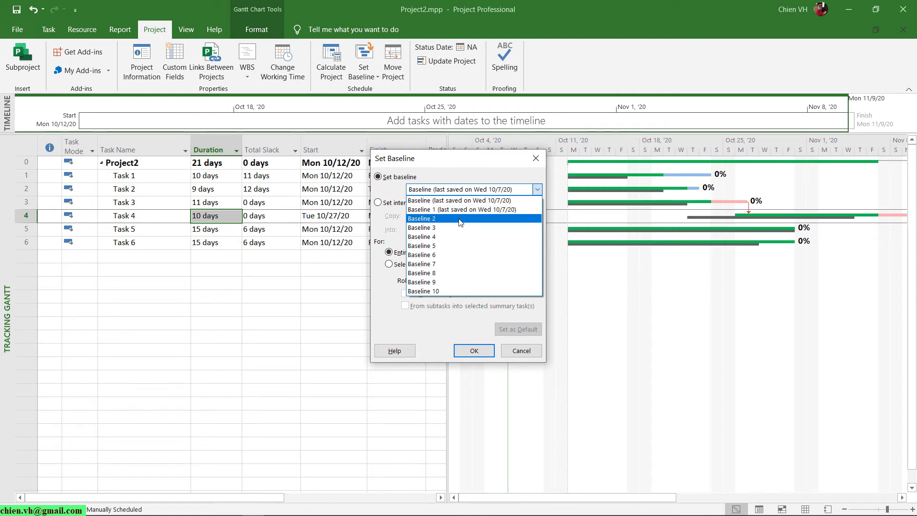
left_click(517, 353)
left_click(517, 353)
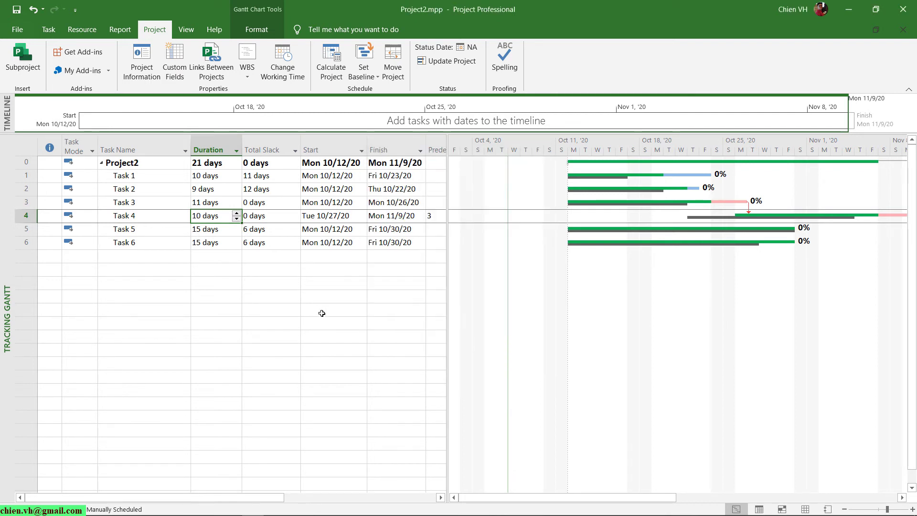
Save the current schedule as Baseline 2 for the entire project.
left_click(198, 312)
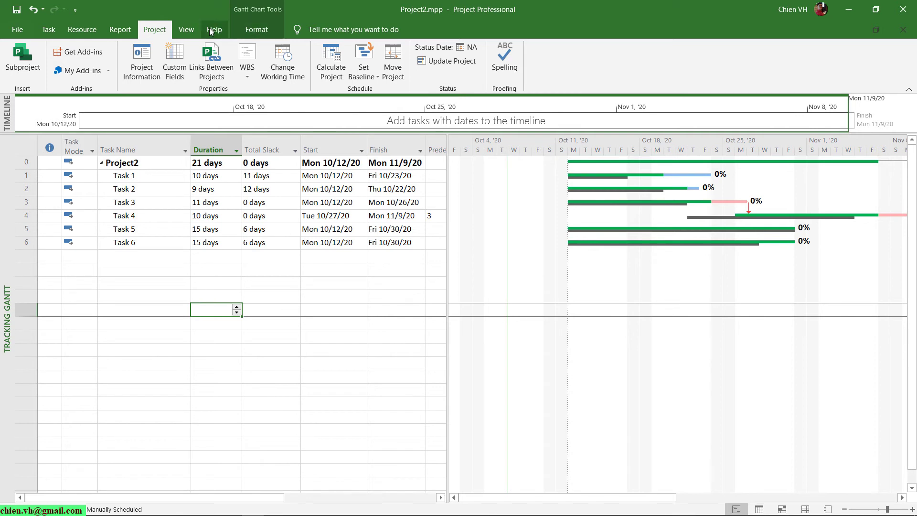
left_click(365, 76)
left_click(396, 104)
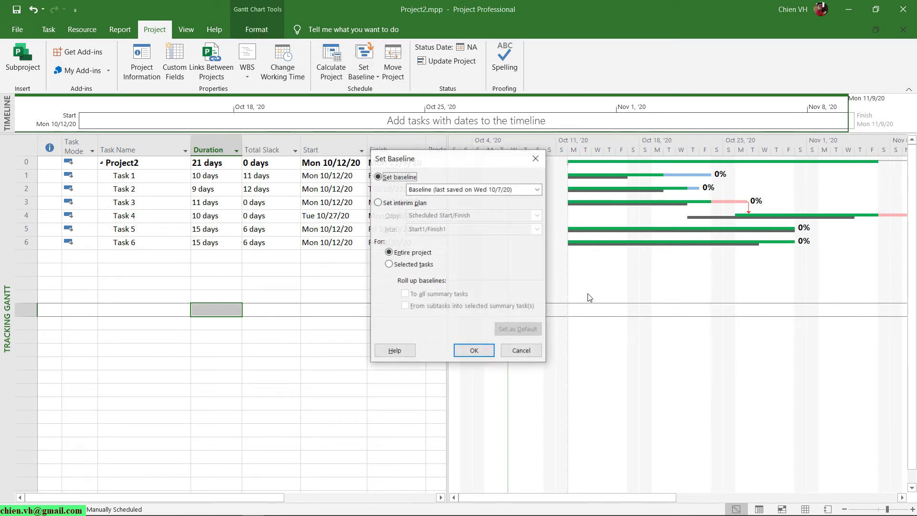
left_click(477, 189)
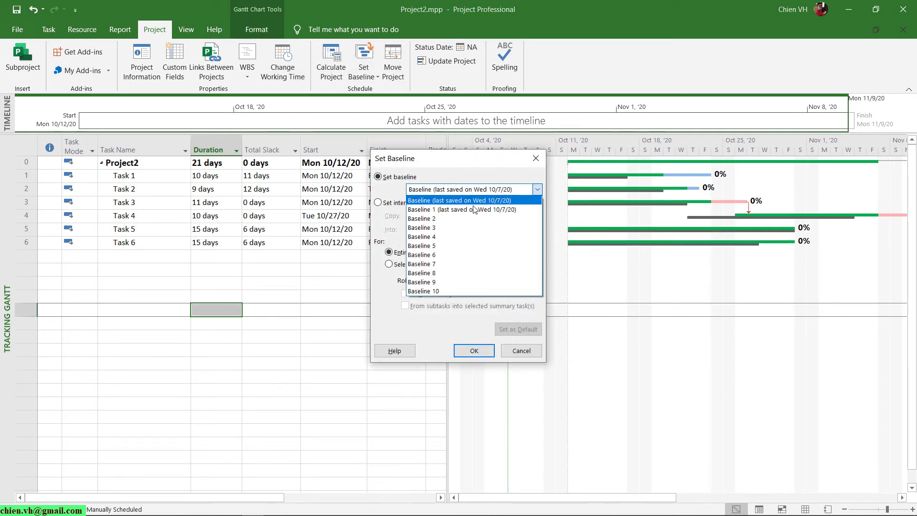
left_click(477, 209)
left_click(473, 350)
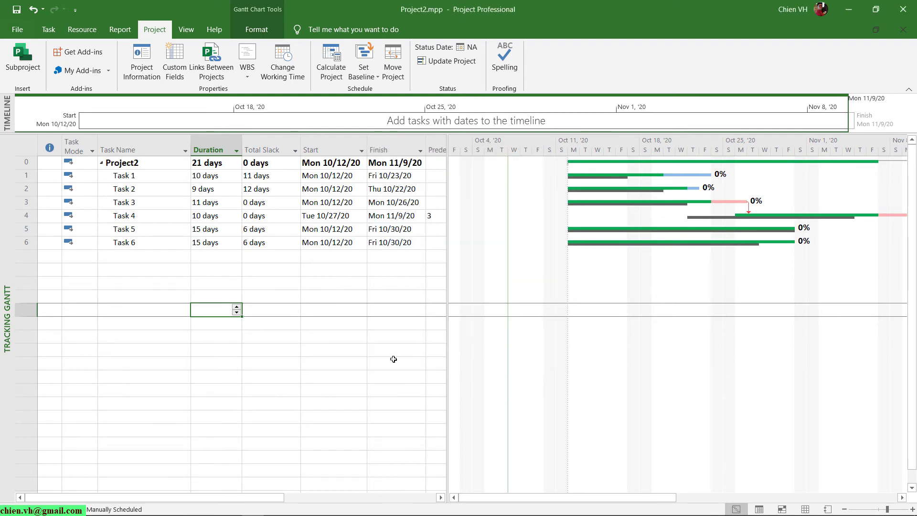
left_click(160, 337)
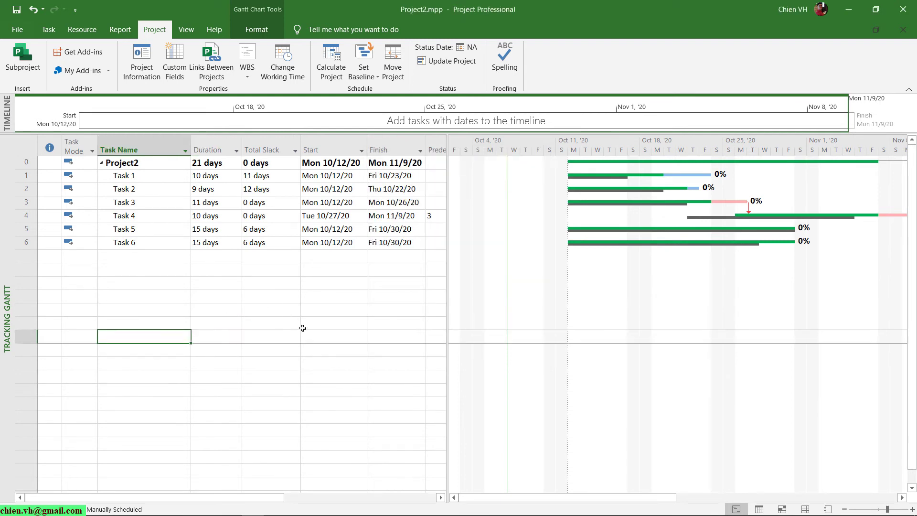
Set the duration of Task 6 to 20 days and of Task 5 to 16 days.
left_click(149, 244)
key("Tab")
type("20")
key("Return")
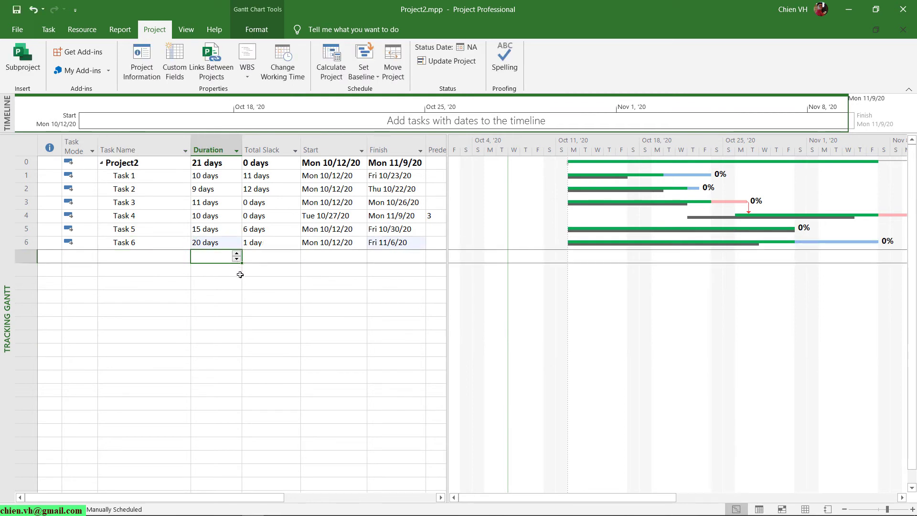
left_click(228, 232)
type("16")
key("Return")
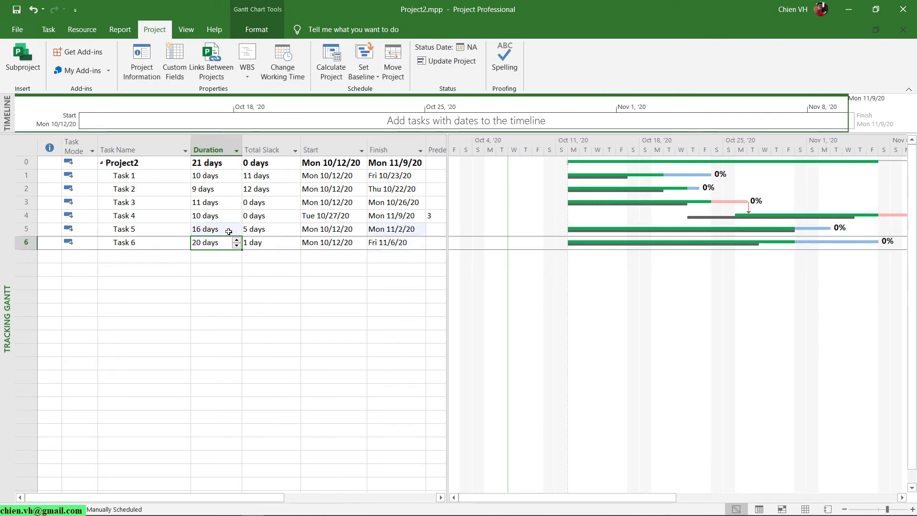
left_click(125, 350)
Add a new bar style row named Baseline 2 below Baseline 1 in the chart's bar styles.
right_click(621, 307)
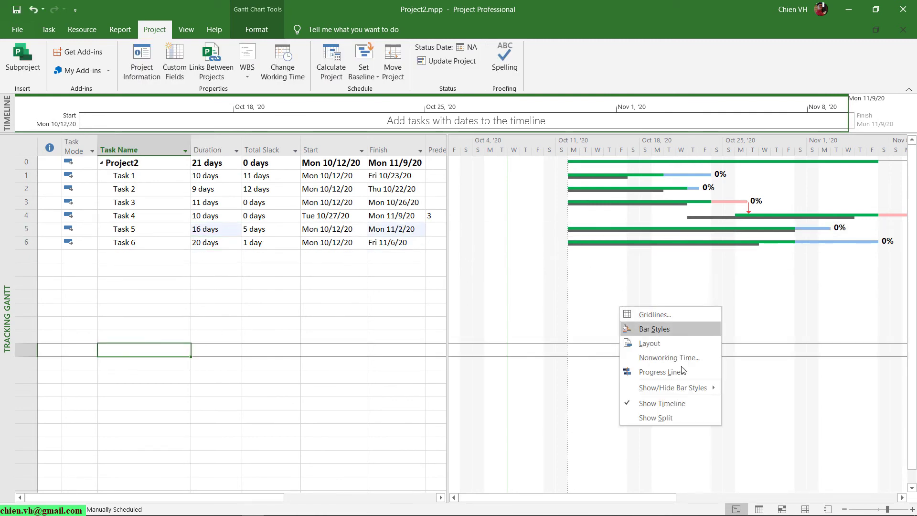
left_click(677, 331)
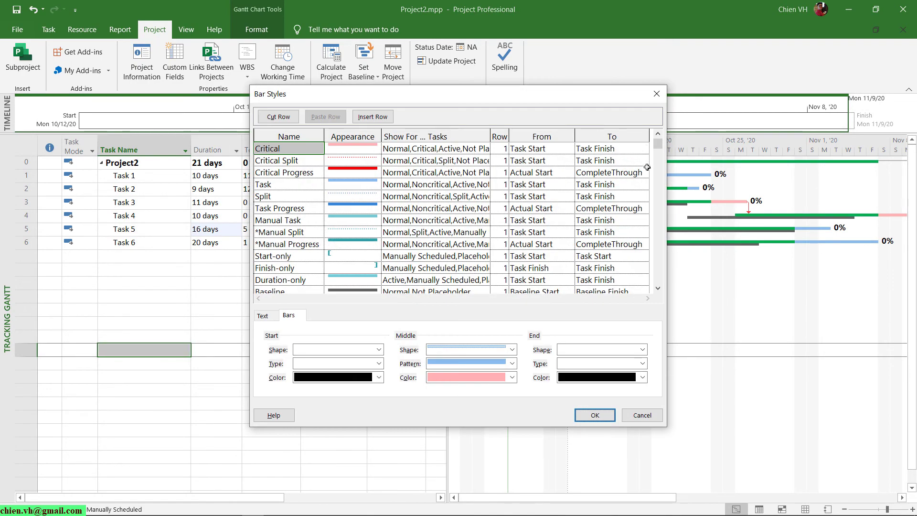
left_click_drag(659, 144, 667, 177)
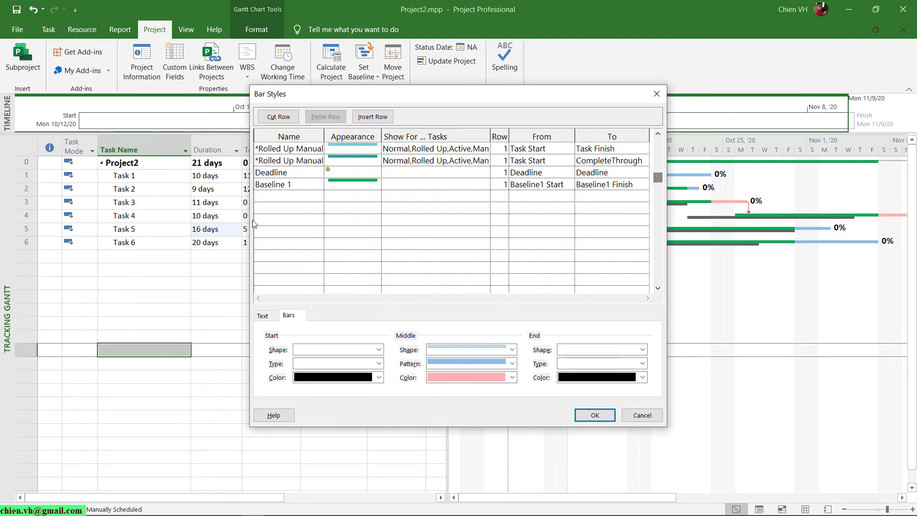
left_click(270, 200)
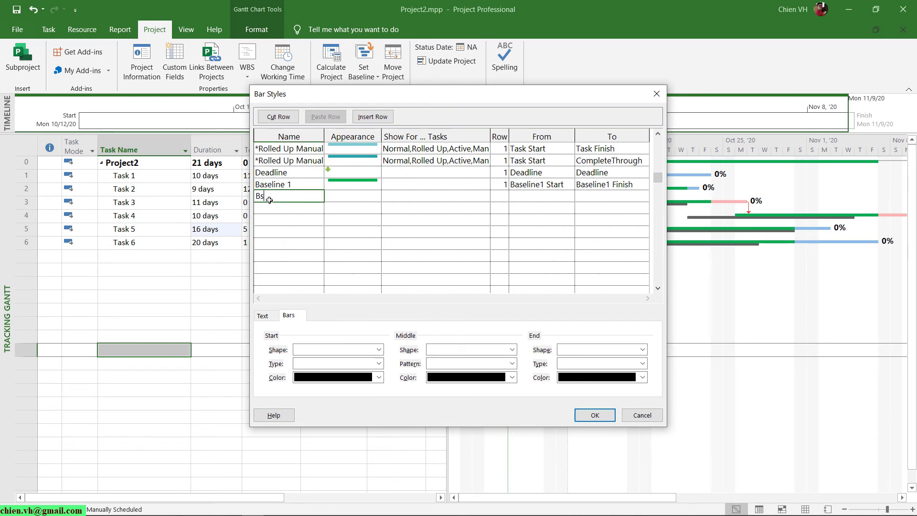
type("Baseline 2")
left_click(373, 200)
Set the Baseline 2 bar to run from Baseline2 Start to Baseline2 Finish.
left_click(540, 196)
left_click(569, 196)
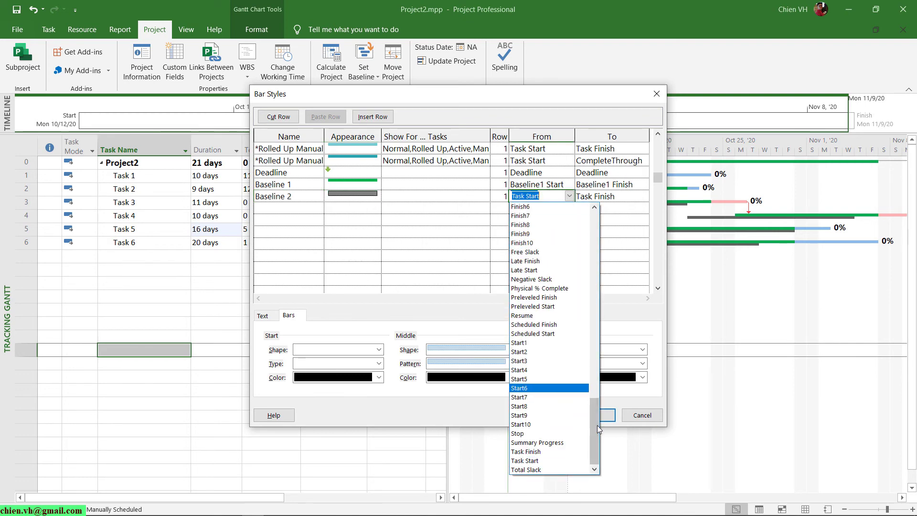
left_click_drag(593, 430, 602, 276)
left_click(557, 243)
left_click(611, 196)
left_click(644, 196)
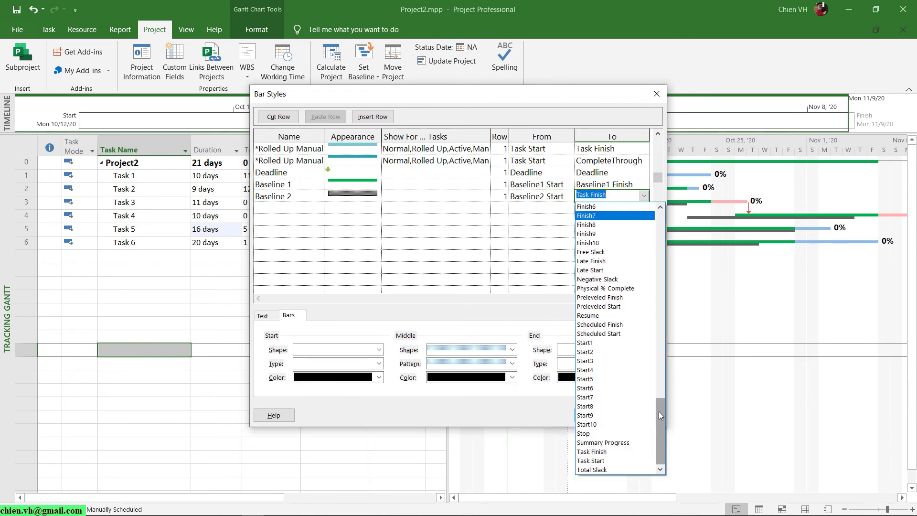
left_click_drag(658, 433, 683, 271)
left_click(598, 306)
left_click(437, 242)
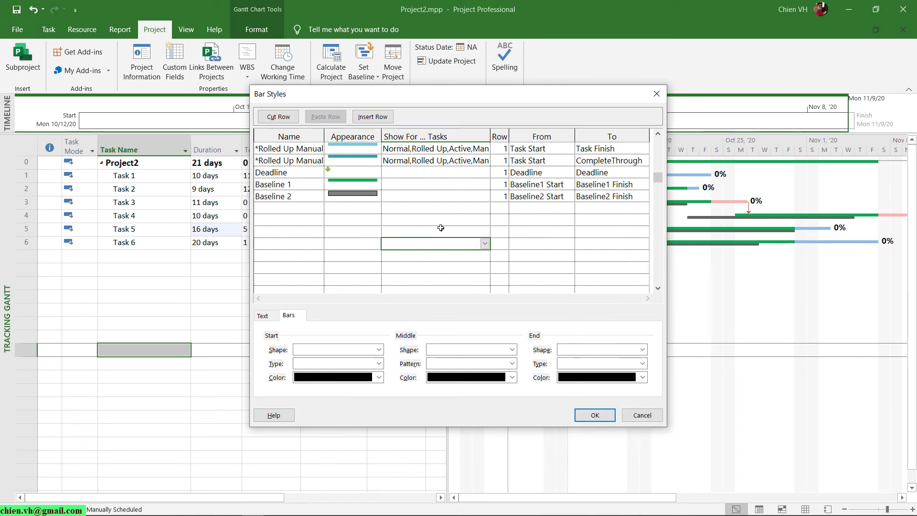
Try several thin-line middle shapes for the Baseline 2 bar, ending with the thin line along its upper edge.
left_click(351, 197)
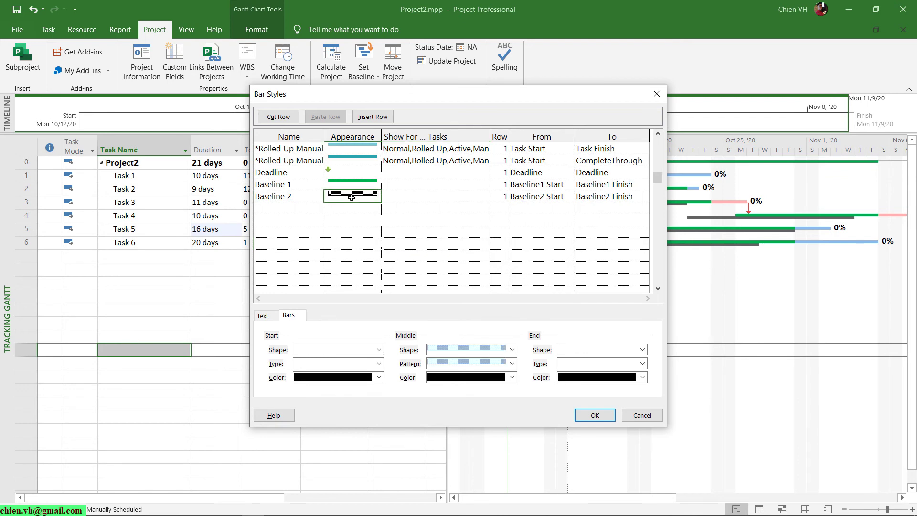
left_click_drag(444, 97, 375, 355)
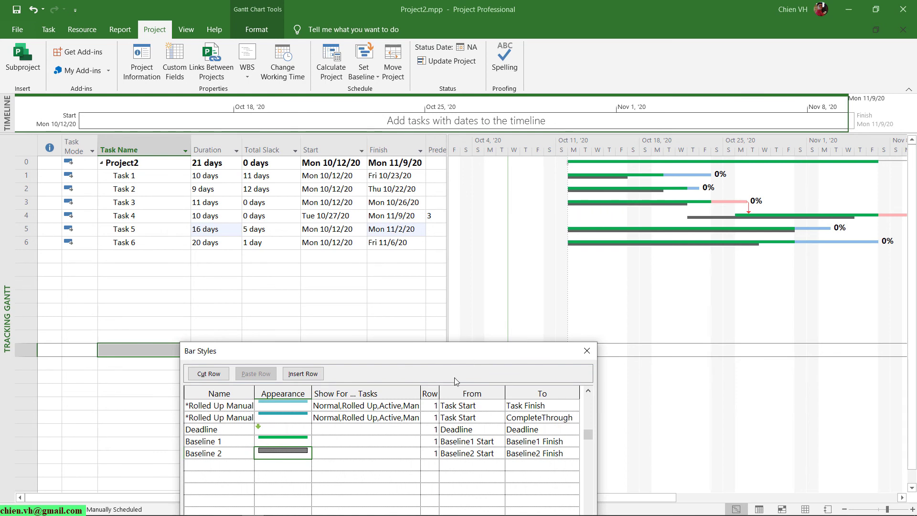
left_click_drag(484, 356, 417, 130)
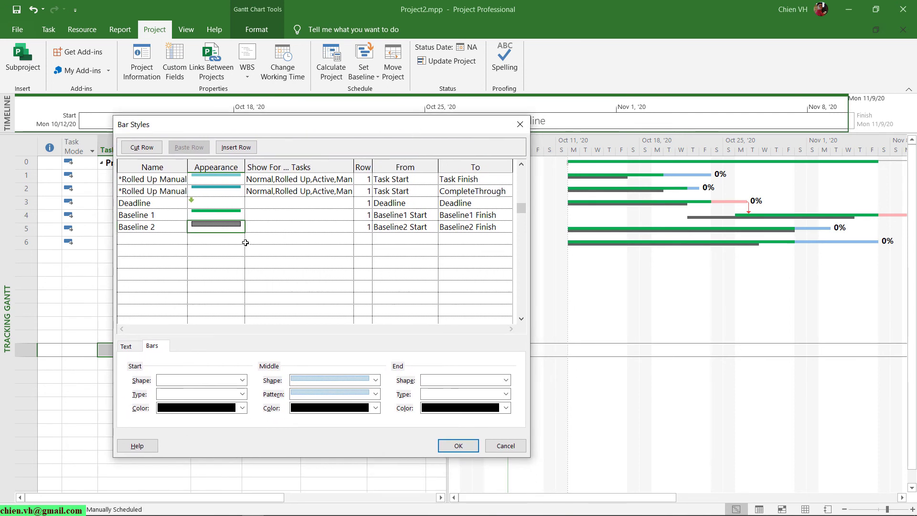
left_click(375, 380)
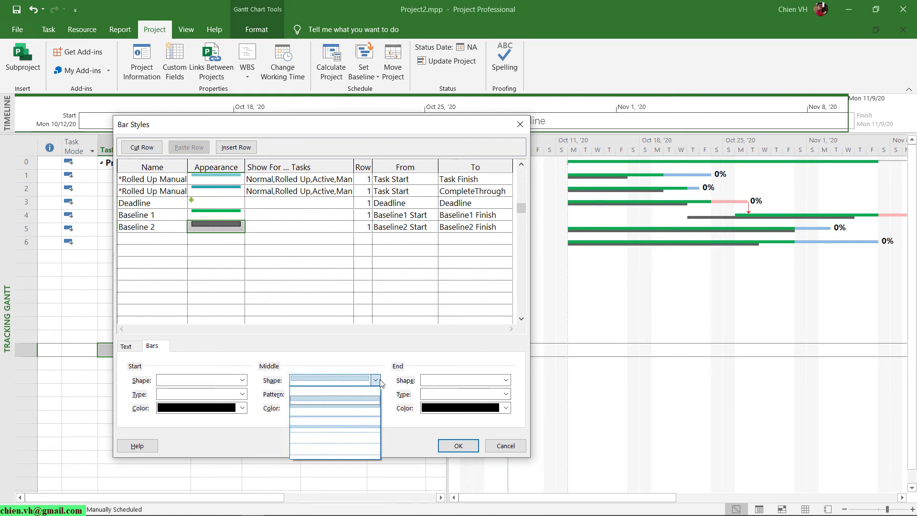
left_click(354, 444)
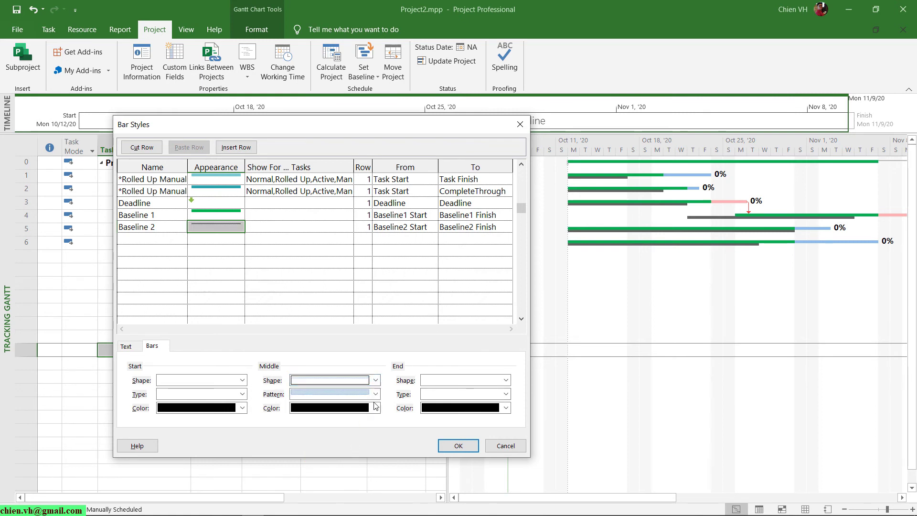
left_click(377, 380)
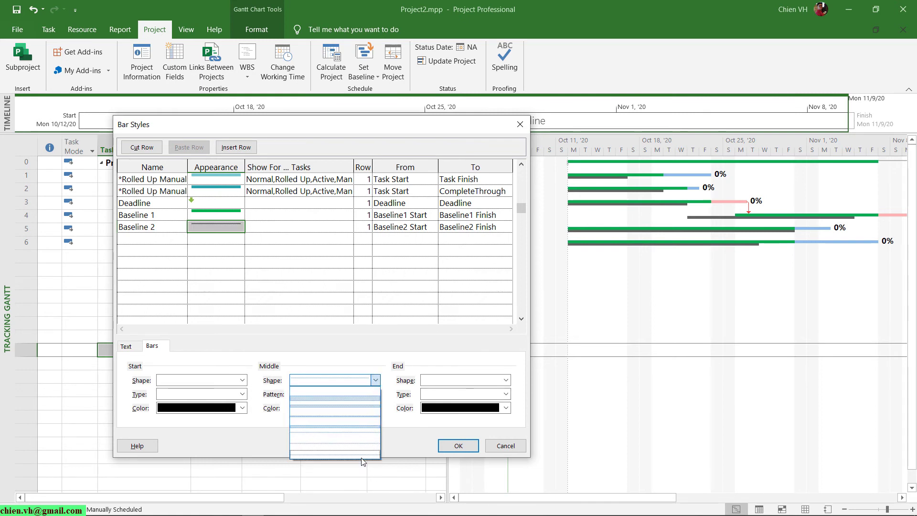
left_click(362, 459)
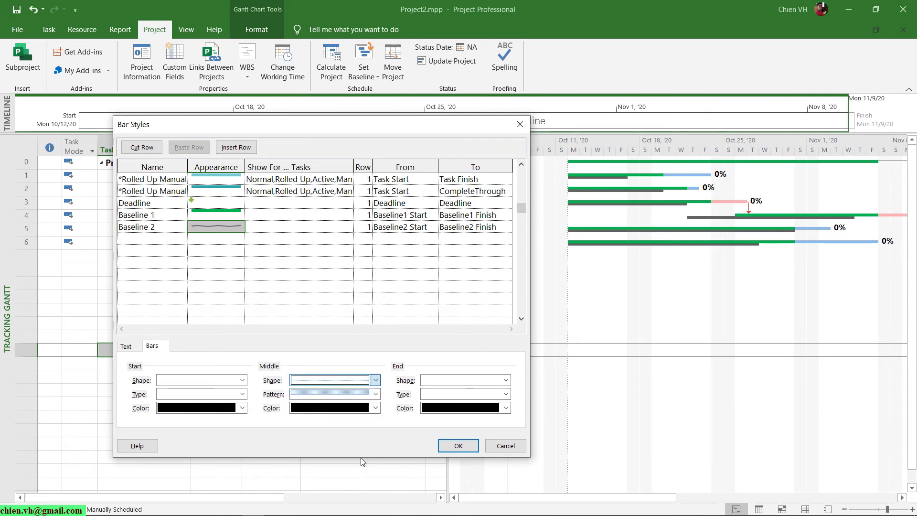
left_click(376, 380)
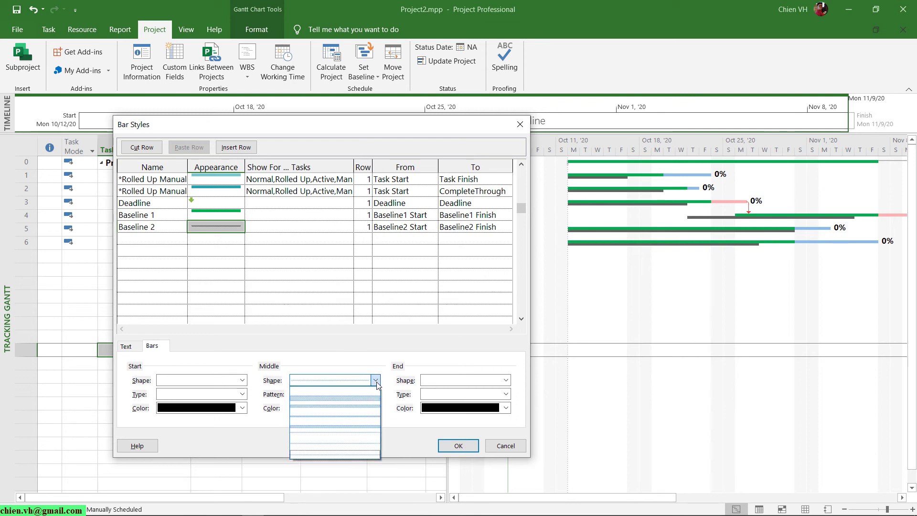
left_click(364, 438)
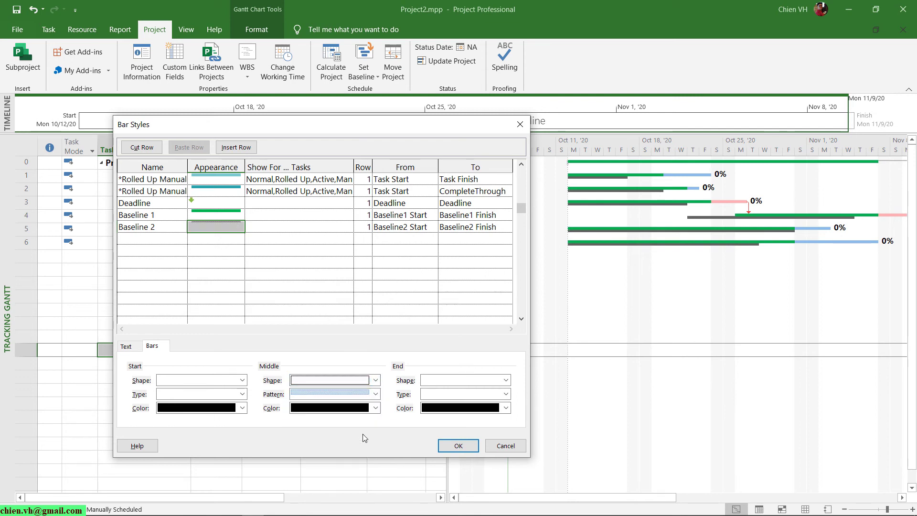
Choose a dotted pattern for the middle of the Baseline 2 bar.
left_click(375, 381)
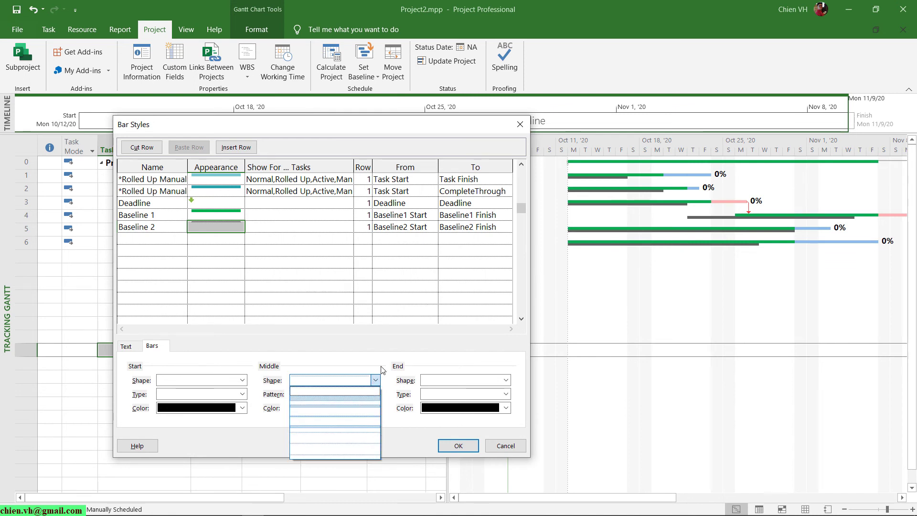
left_click(371, 380)
left_click(371, 397)
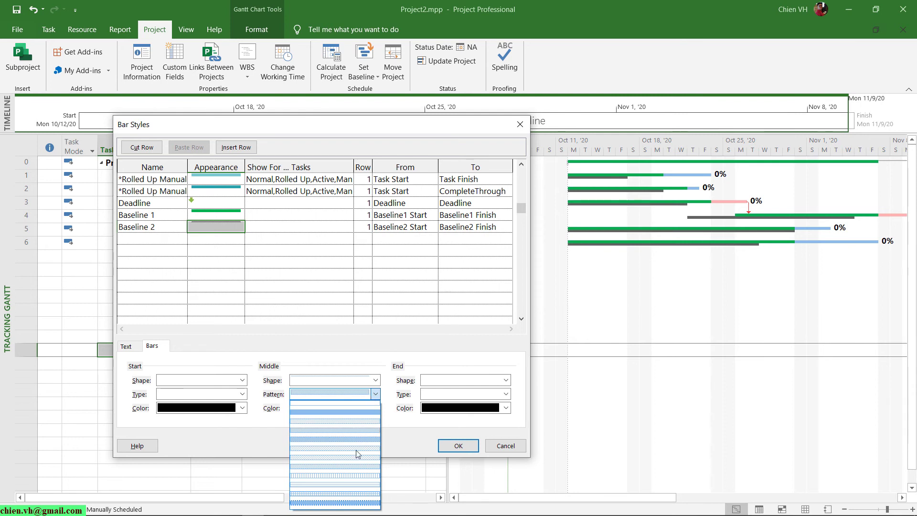
left_click(343, 501)
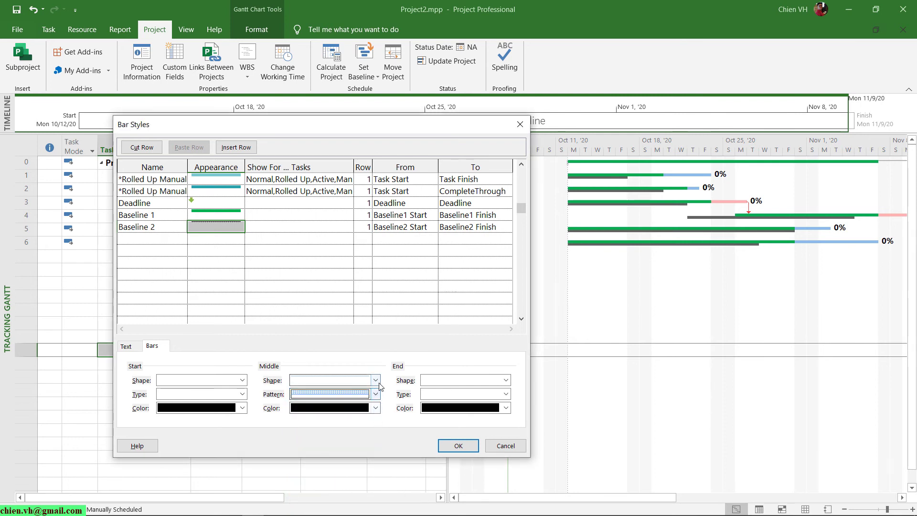
Colour the Baseline 2 bar yellow and apply the bar styles to the chart.
left_click(376, 407)
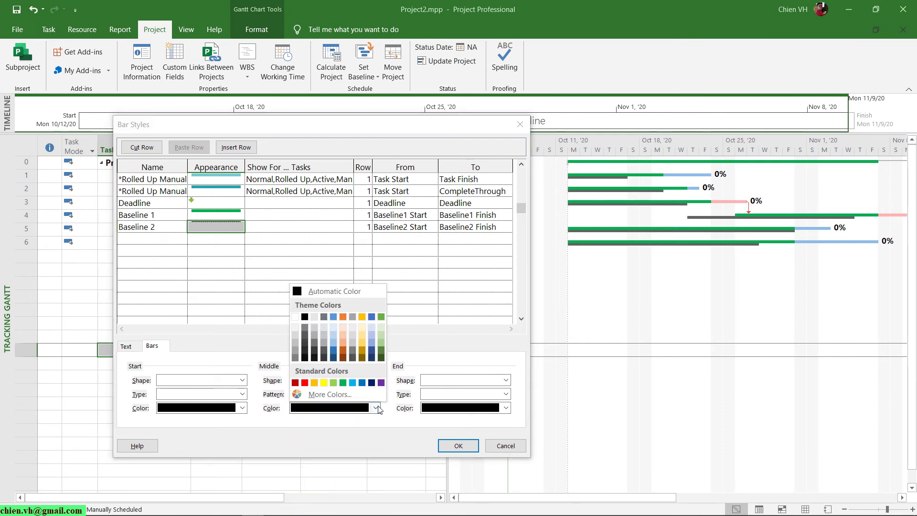
left_click(324, 385)
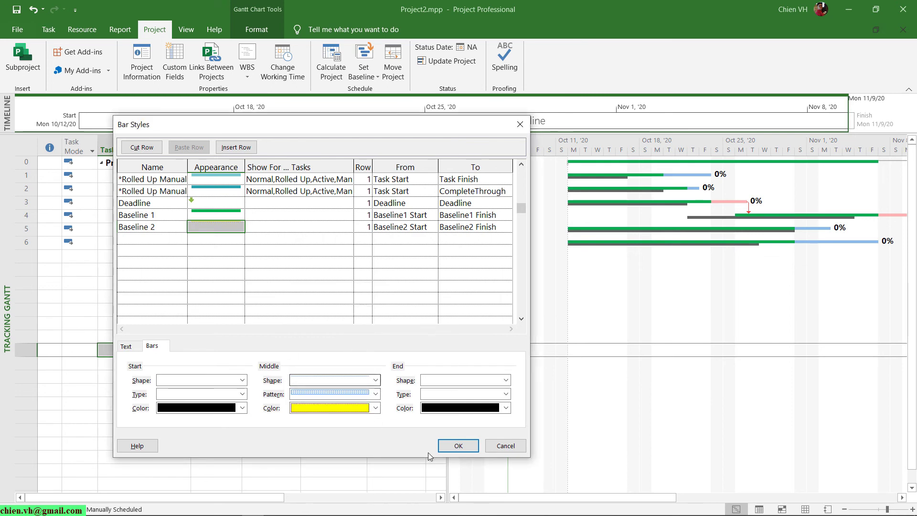
left_click(458, 446)
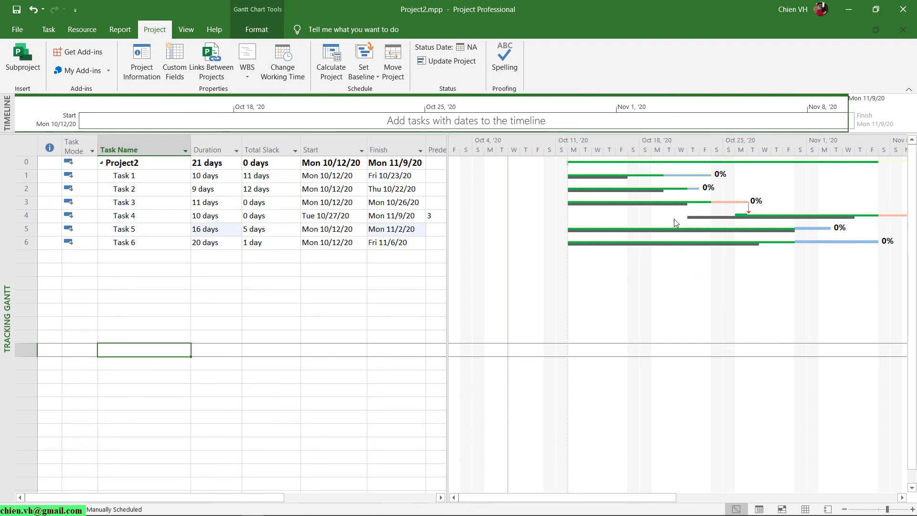
Give the Baseline 2 bar a solid pattern and a thicker, centred middle shape, and apply the bar styles.
right_click(677, 282)
left_click(695, 304)
left_click_drag(655, 145, 665, 177)
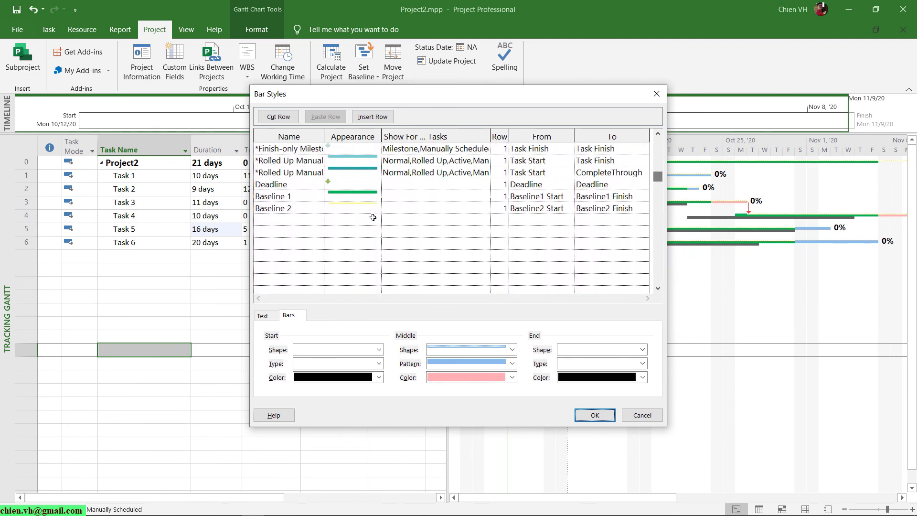
left_click(352, 208)
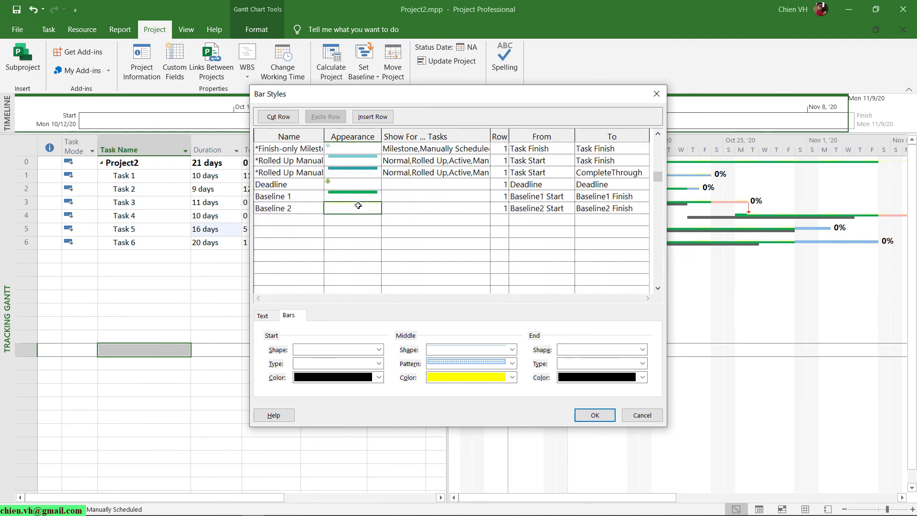
left_click(511, 364)
left_click(482, 385)
left_click(511, 349)
left_click(478, 387)
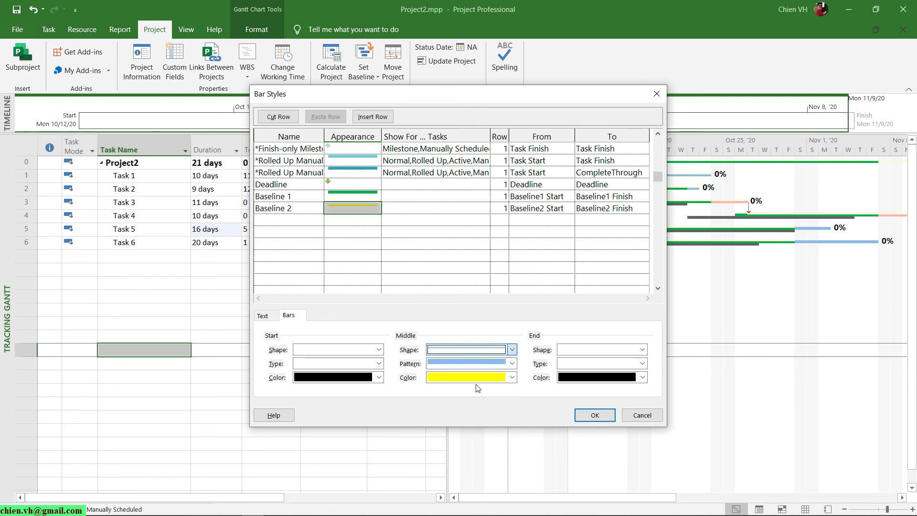
left_click(592, 415)
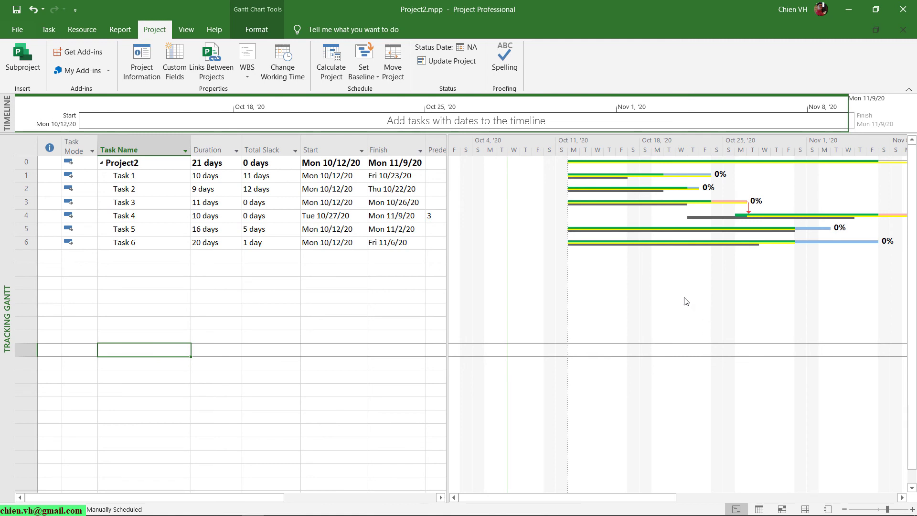
Increase the row height of the project summary and all six tasks together to spread out the chart bars.
left_click(21, 162)
left_click_drag(21, 162, 22, 259)
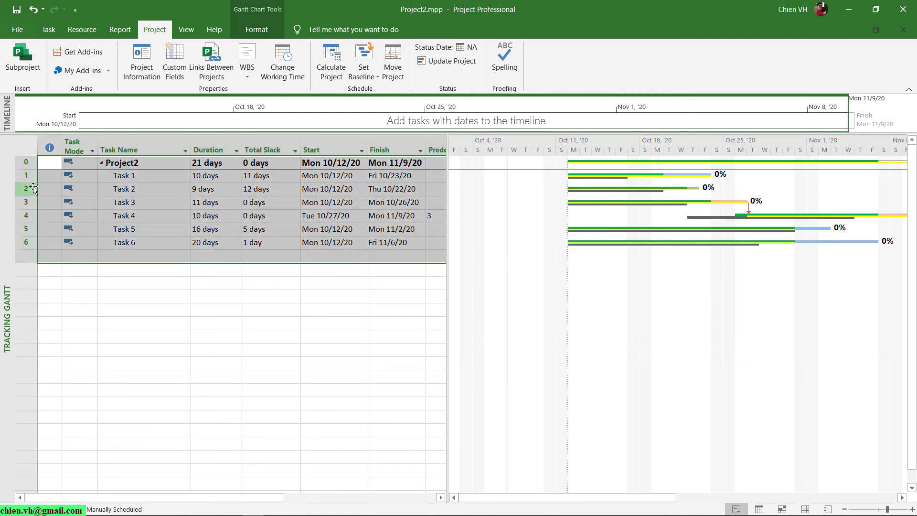
left_click_drag(27, 181, 26, 203)
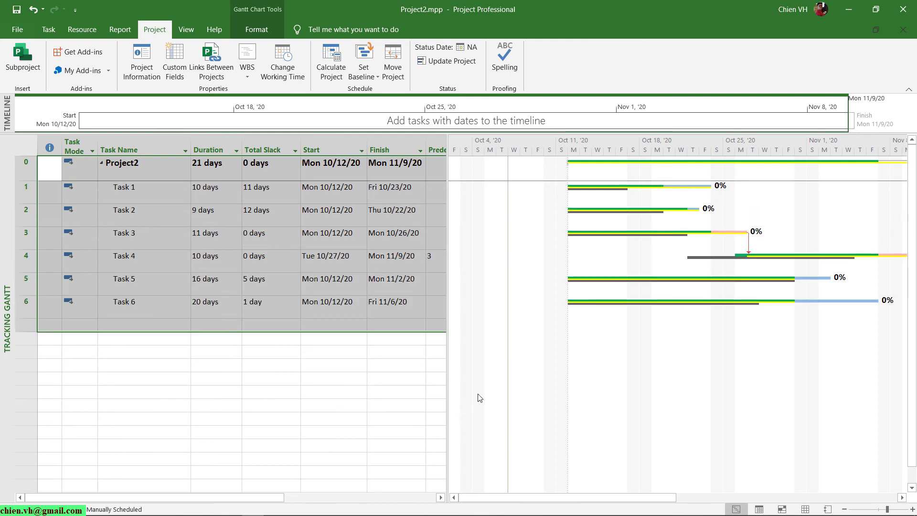
left_click(341, 403)
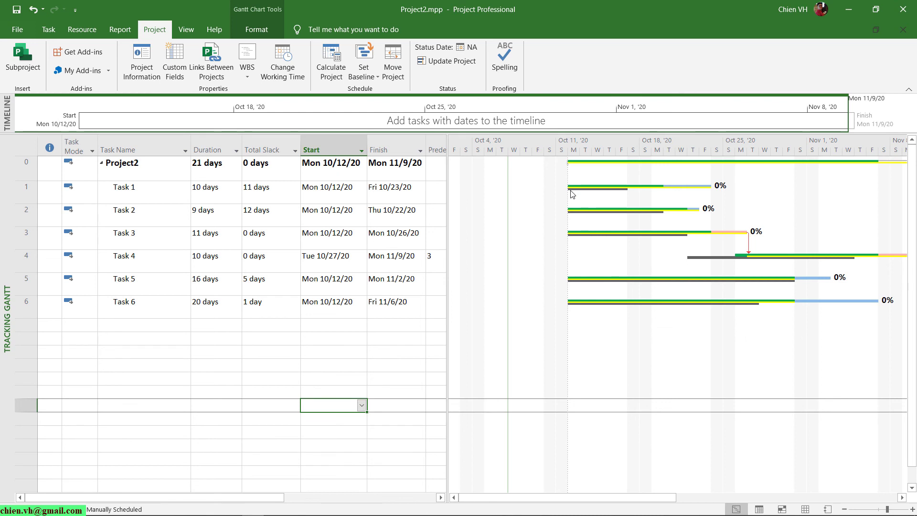
Inspect the baseline bars of Task 1 in the chart, including the details of its yellow Baseline 2 bar.
mouse_move(571, 192)
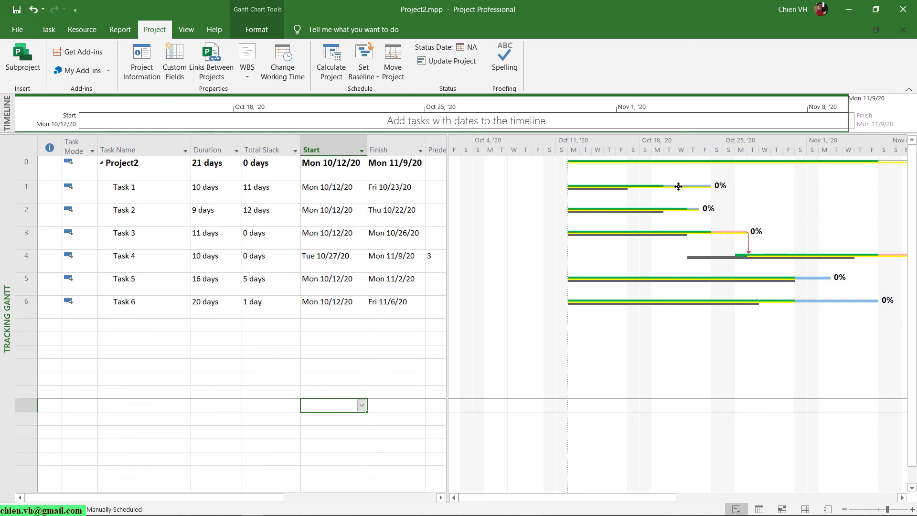
mouse_move(678, 190)
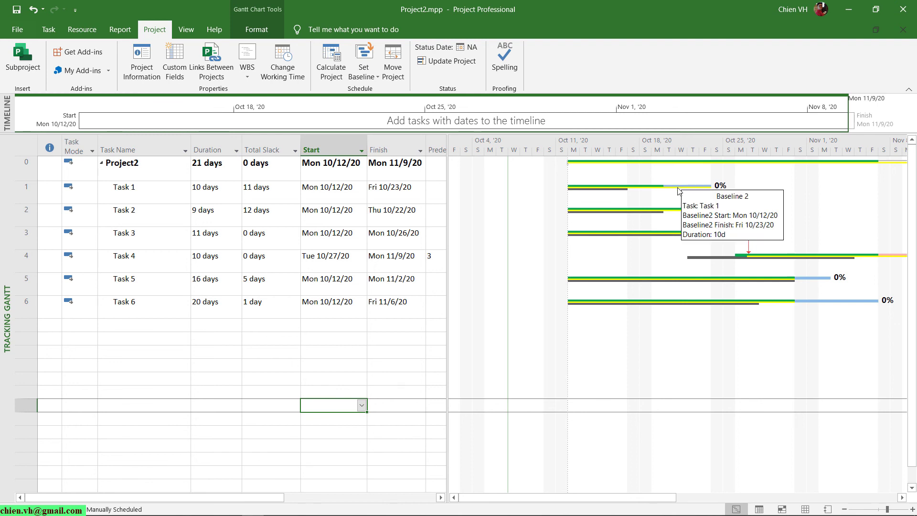